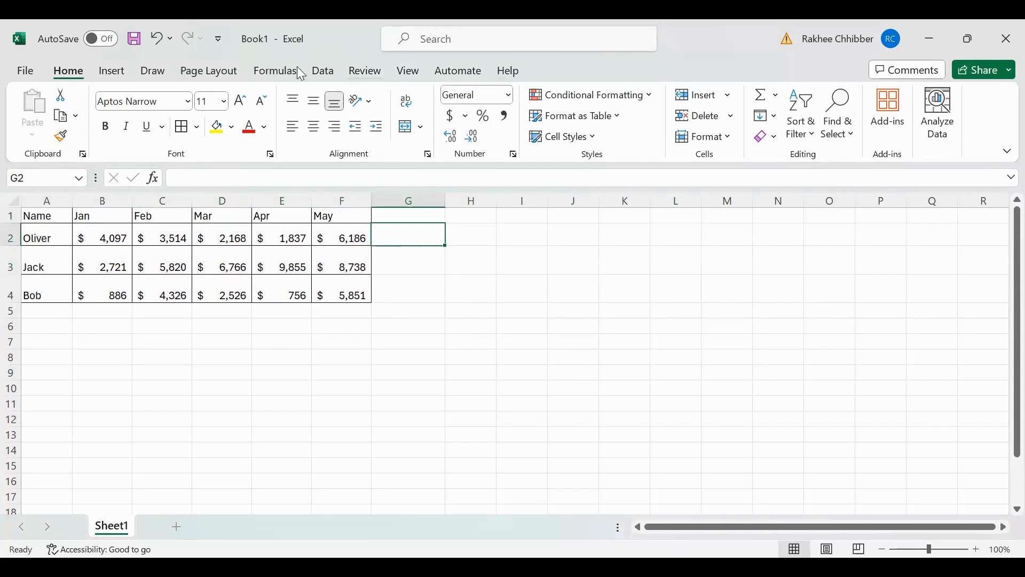
pyautogui.click(523, 286)
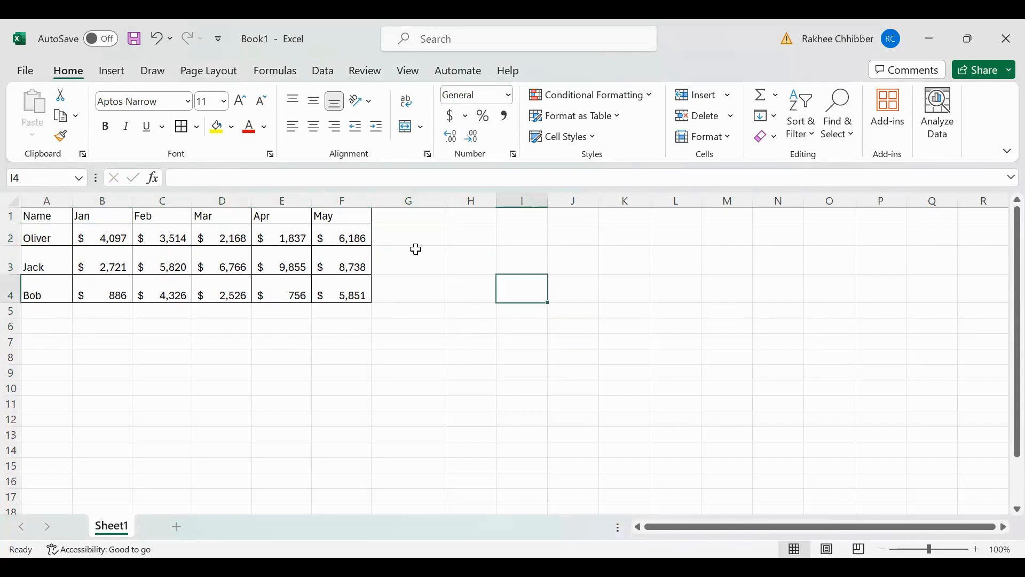
pyautogui.click(404, 239)
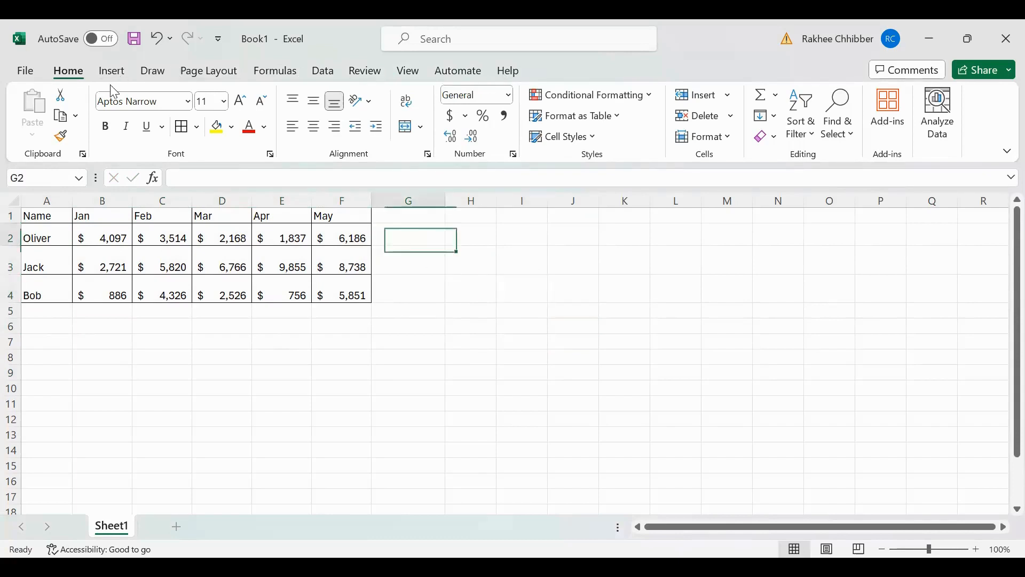
pyautogui.click(114, 72)
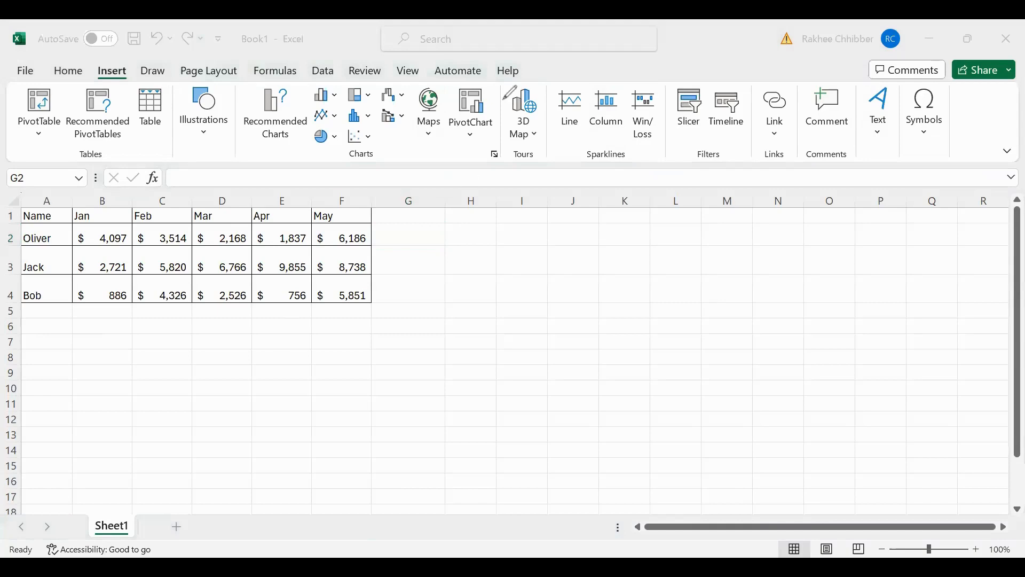
pyautogui.moveTo(586, 89)
pyautogui.mouseDown()
pyautogui.moveTo(653, 150)
pyautogui.moveTo(628, 74)
pyautogui.moveTo(565, 96)
pyautogui.moveTo(563, 128)
pyautogui.moveTo(597, 116)
pyautogui.moveTo(635, 133)
pyautogui.mouseUp()
pyautogui.moveTo(640, 139); pyautogui.dragTo(662, 130)
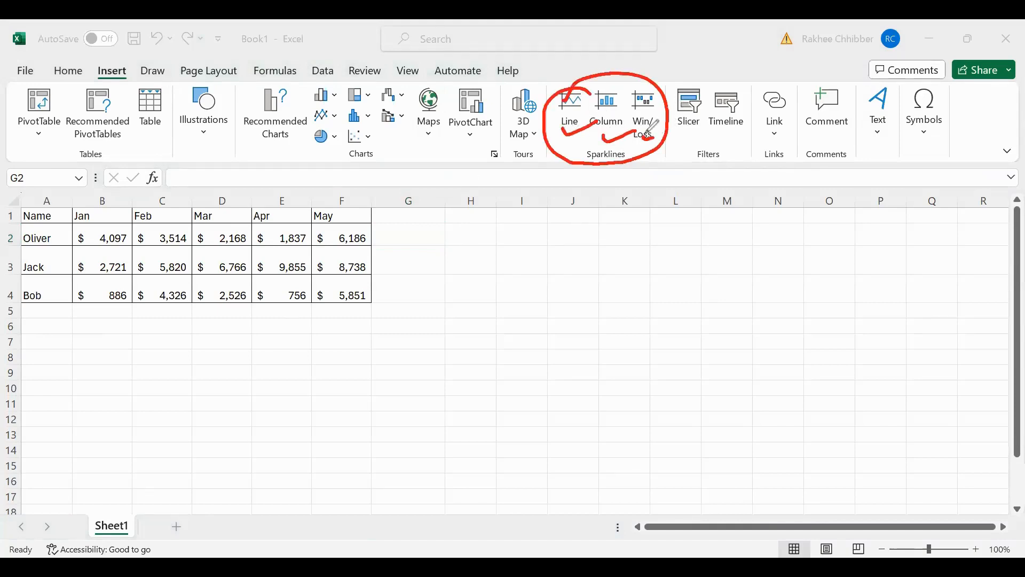
pyautogui.moveTo(269, 80)
pyautogui.mouseDown()
pyautogui.moveTo(246, 125)
pyautogui.moveTo(393, 168)
pyautogui.moveTo(480, 97)
pyautogui.moveTo(307, 81)
pyautogui.moveTo(268, 98)
pyautogui.mouseUp()
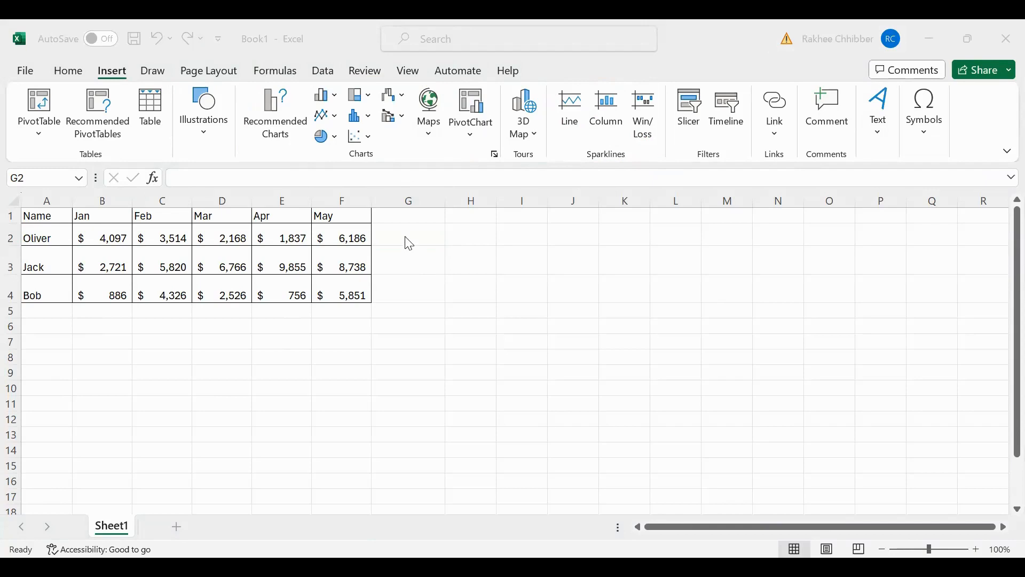
pyautogui.moveTo(410, 248); pyautogui.dragTo(405, 292)
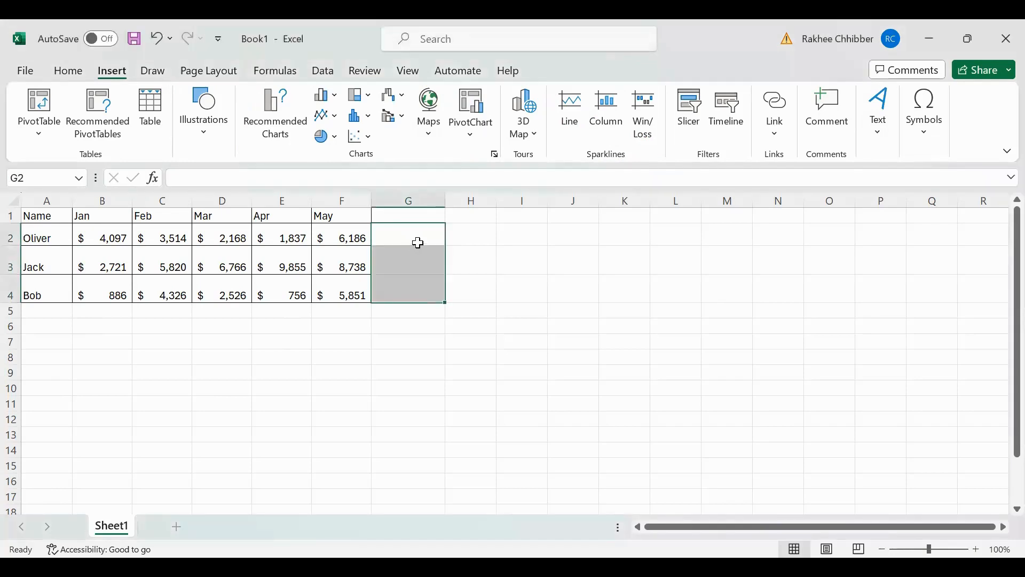
pyautogui.click(577, 112)
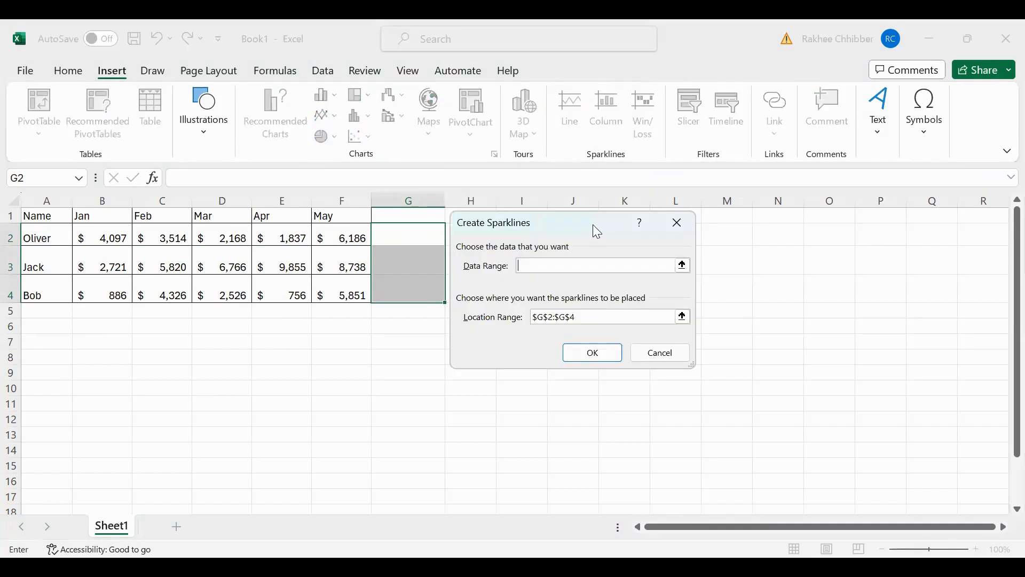
pyautogui.moveTo(593, 225); pyautogui.dragTo(632, 230)
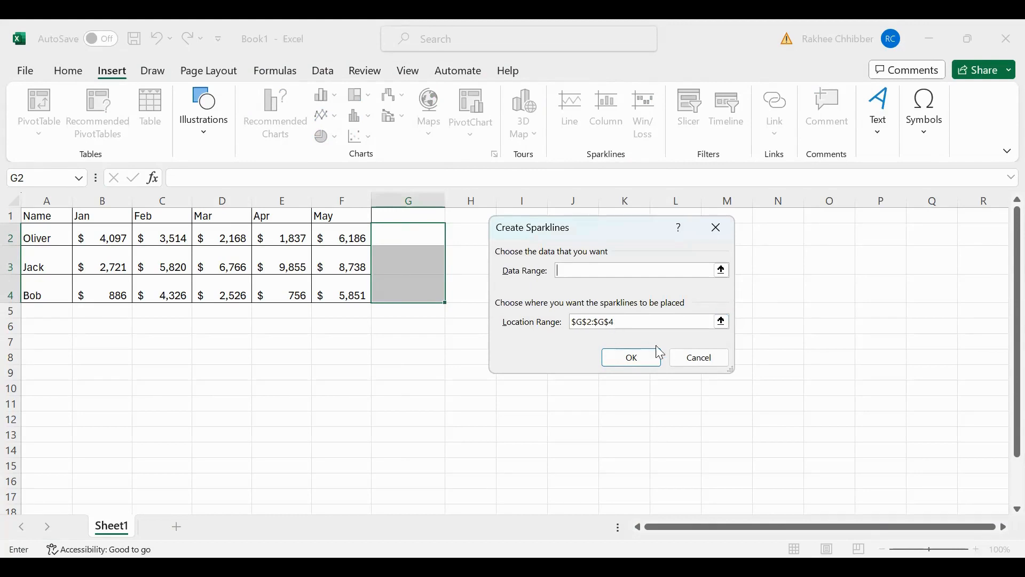
pyautogui.click(700, 363)
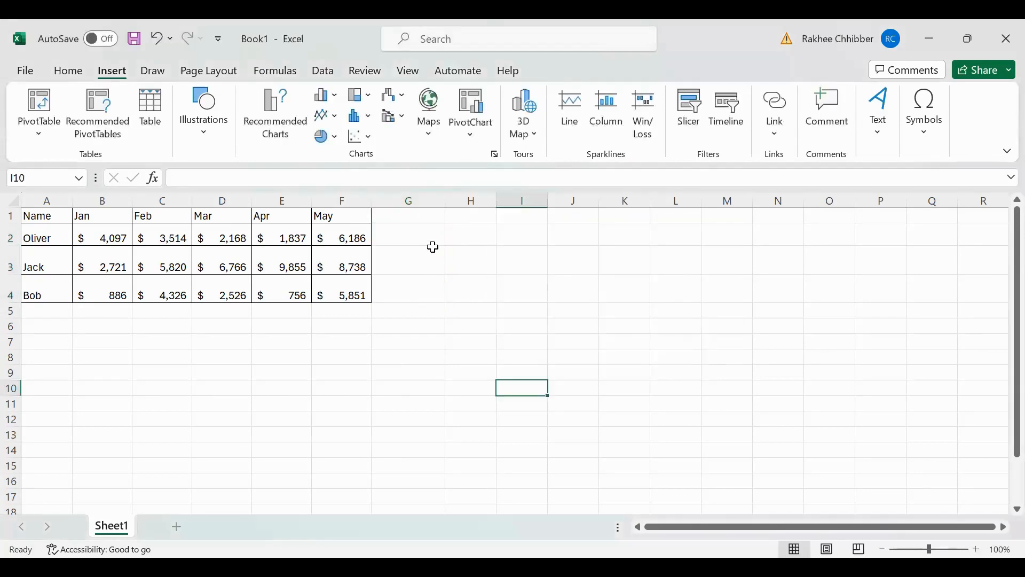
pyautogui.click(626, 283)
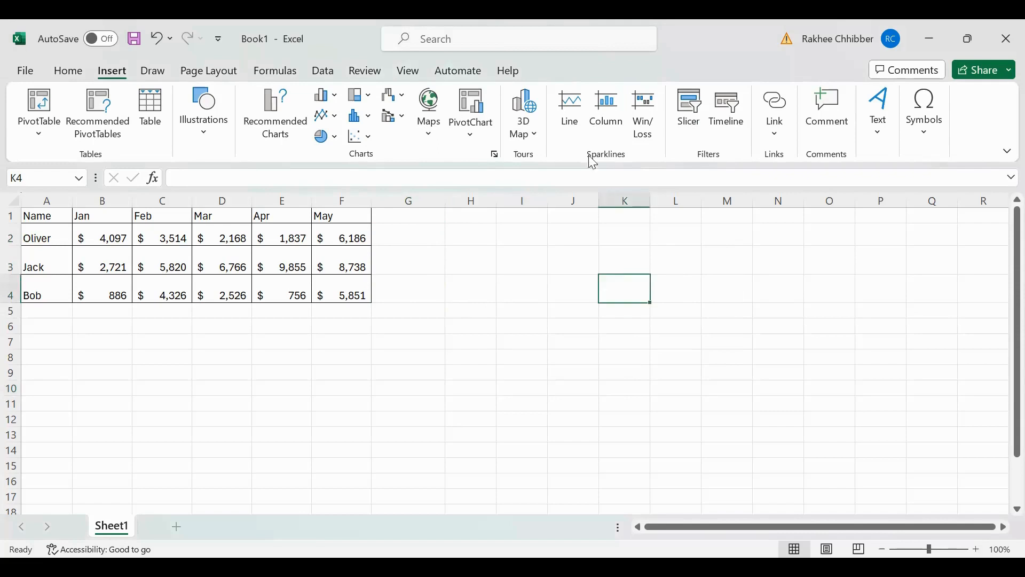
pyautogui.click(568, 114)
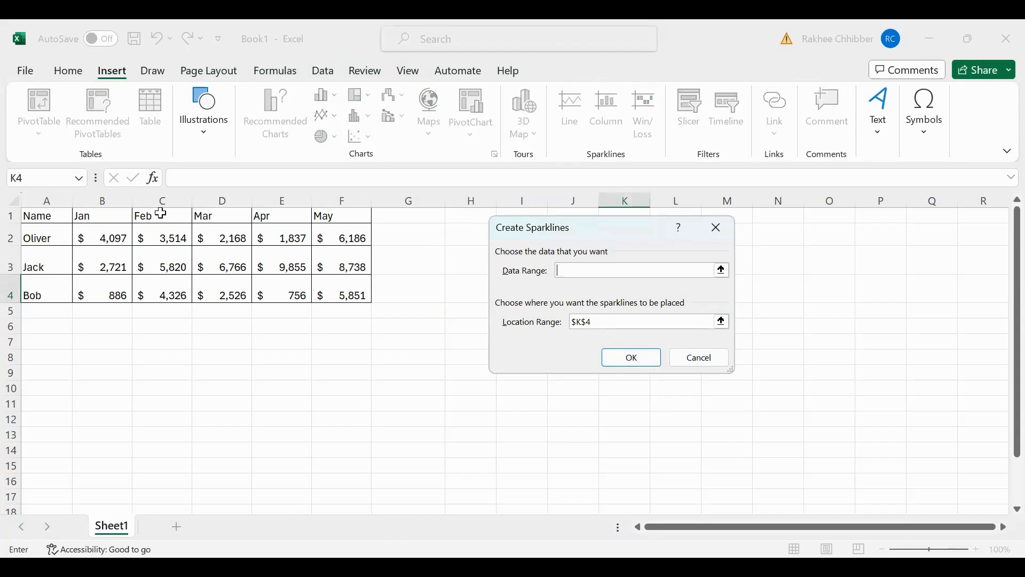
pyautogui.click(108, 240)
pyautogui.write(':F4')
pyautogui.press('BackSpace')
pyautogui.press('BackSpace')
pyautogui.press('BackSpace')
pyautogui.click(418, 239)
pyautogui.keyDown('shift'); pyautogui.click(426, 289); pyautogui.keyUp('shift')
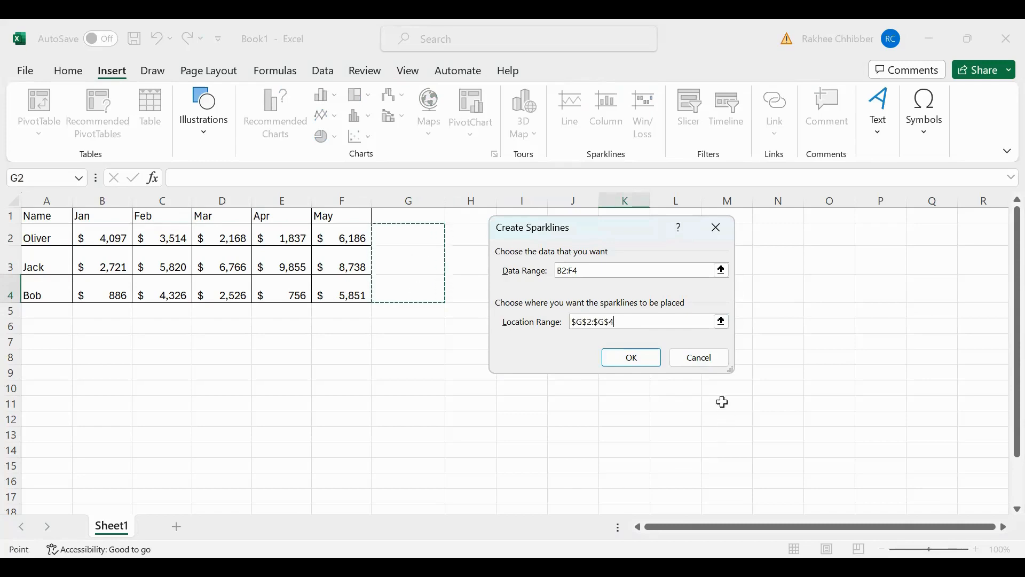
pyautogui.click(706, 364)
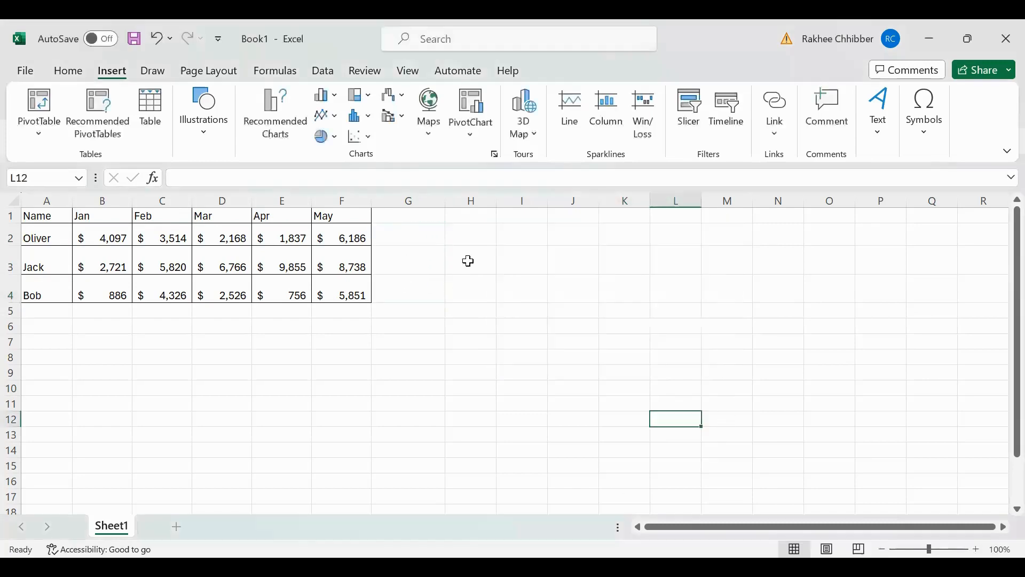
# Step: Create line sparklines in G2:G4 from the monthly data range B2:F4
pyautogui.moveTo(416, 233); pyautogui.dragTo(419, 282)
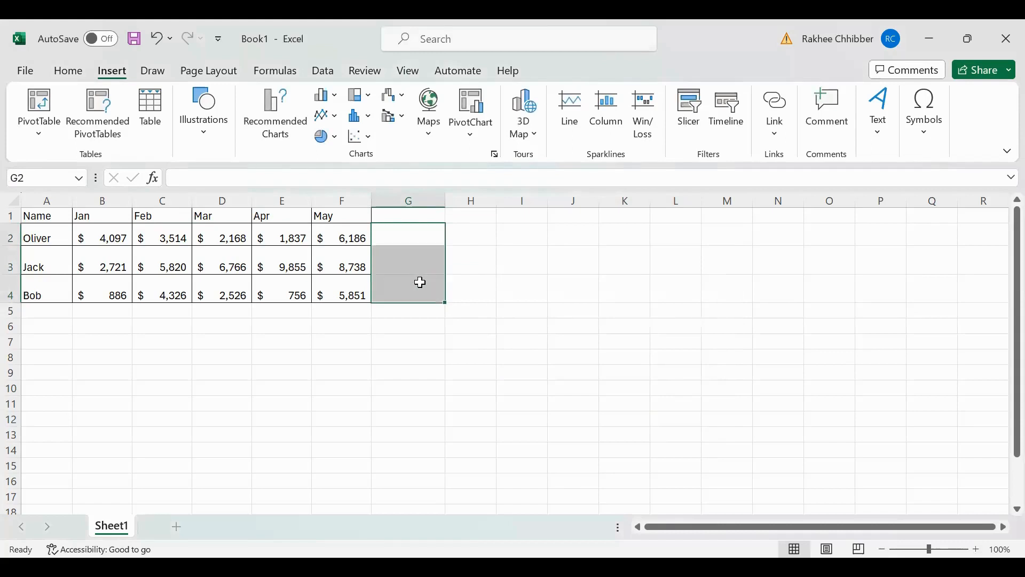
pyautogui.click(570, 106)
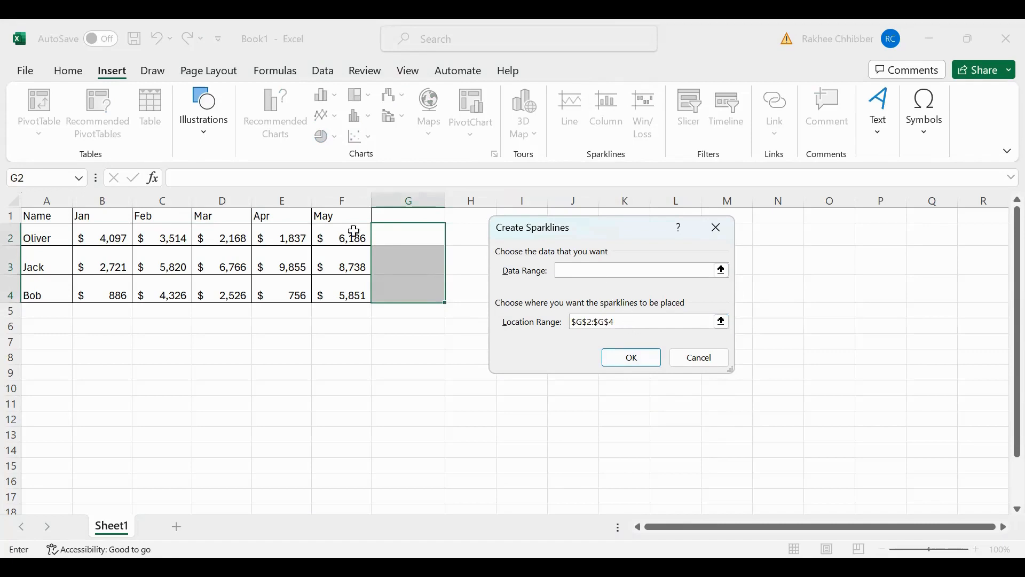
pyautogui.click(115, 244)
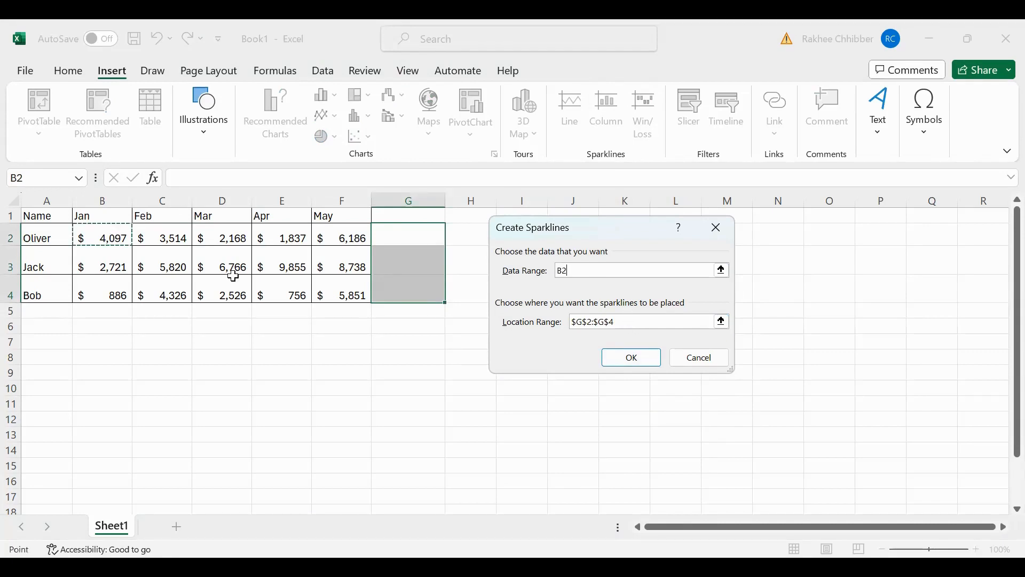
pyautogui.keyDown('shift'); pyautogui.click(321, 286); pyautogui.keyUp('shift')
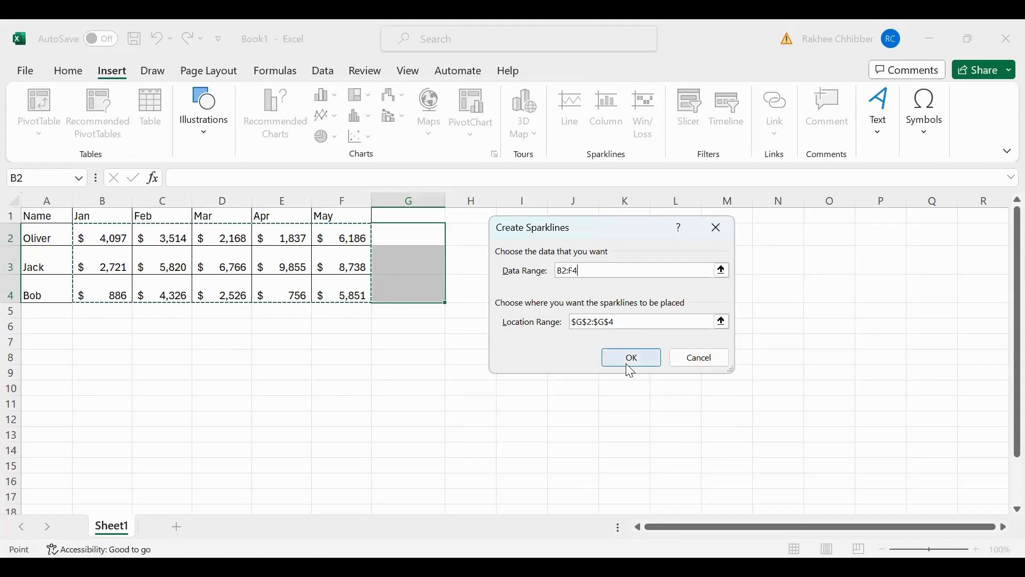
pyautogui.click(630, 367)
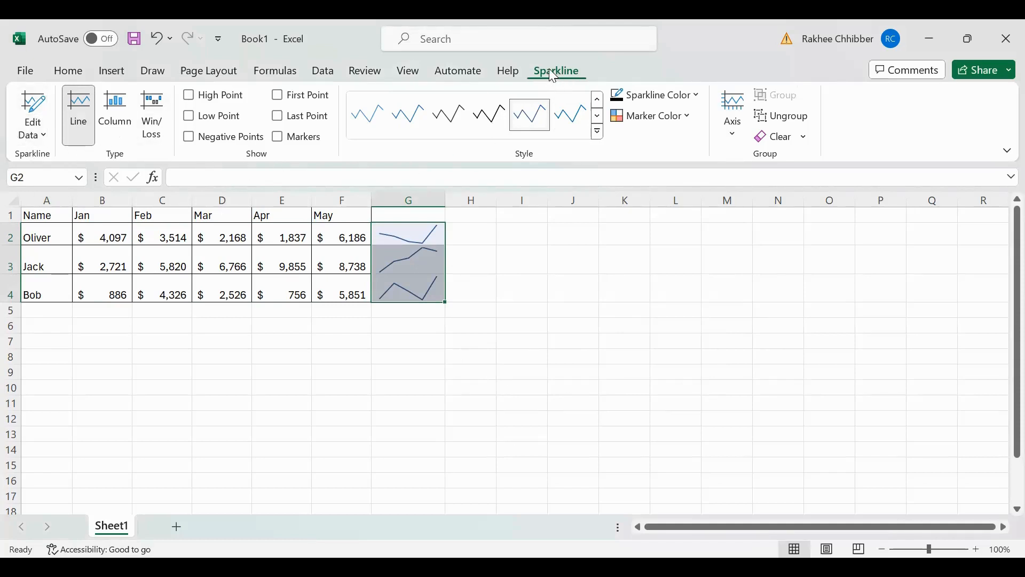
# Step: Try the Column and Win/Loss types on the sparkline group in G2:G4
pyautogui.click(46, 145)
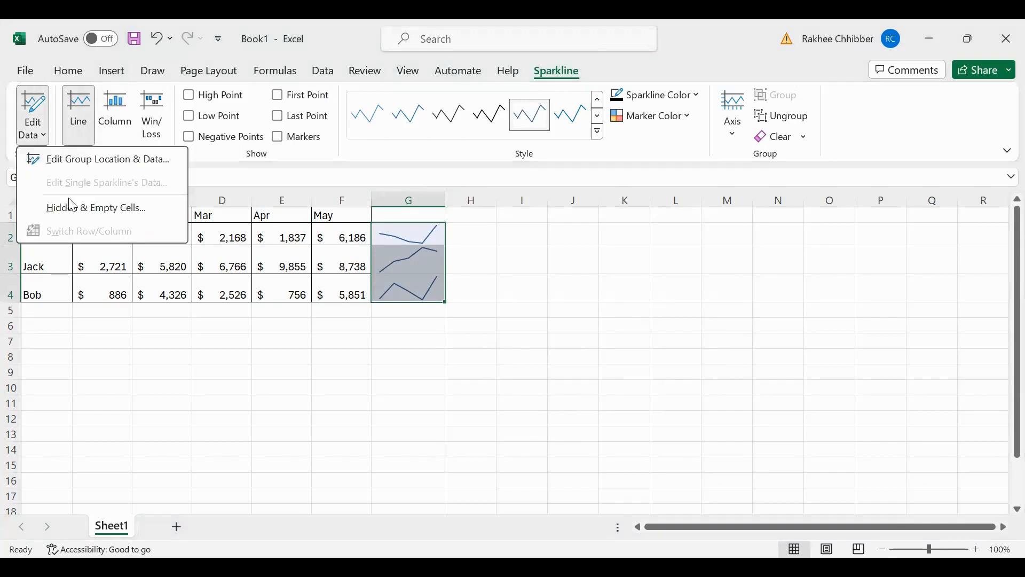
pyautogui.click(81, 128)
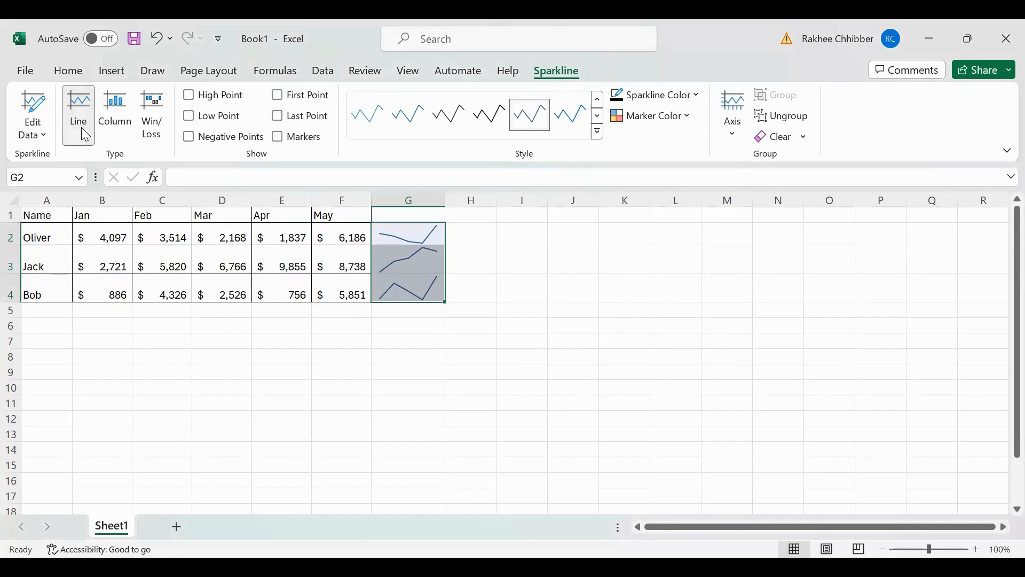
pyautogui.click(125, 123)
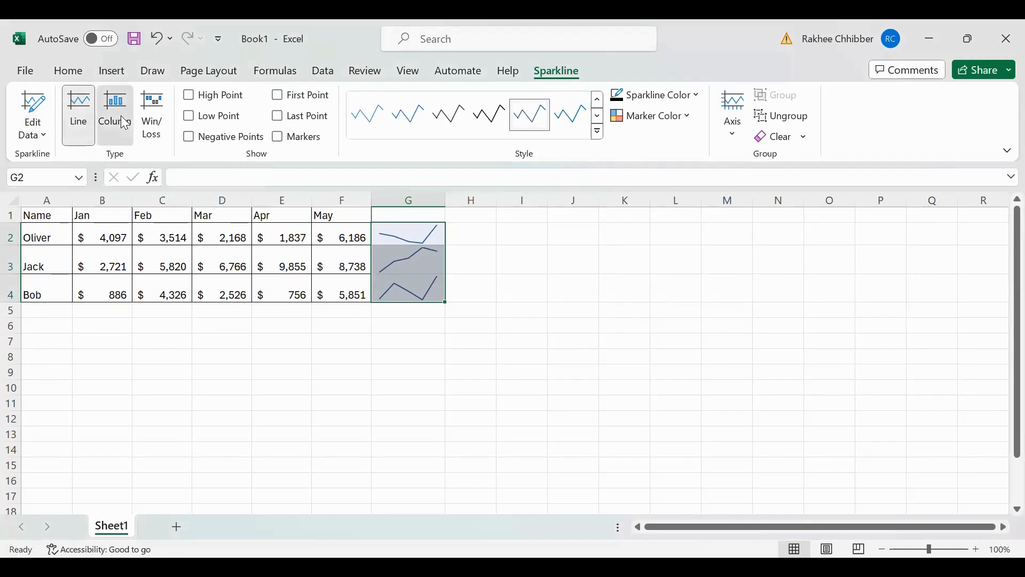
pyautogui.click(90, 123)
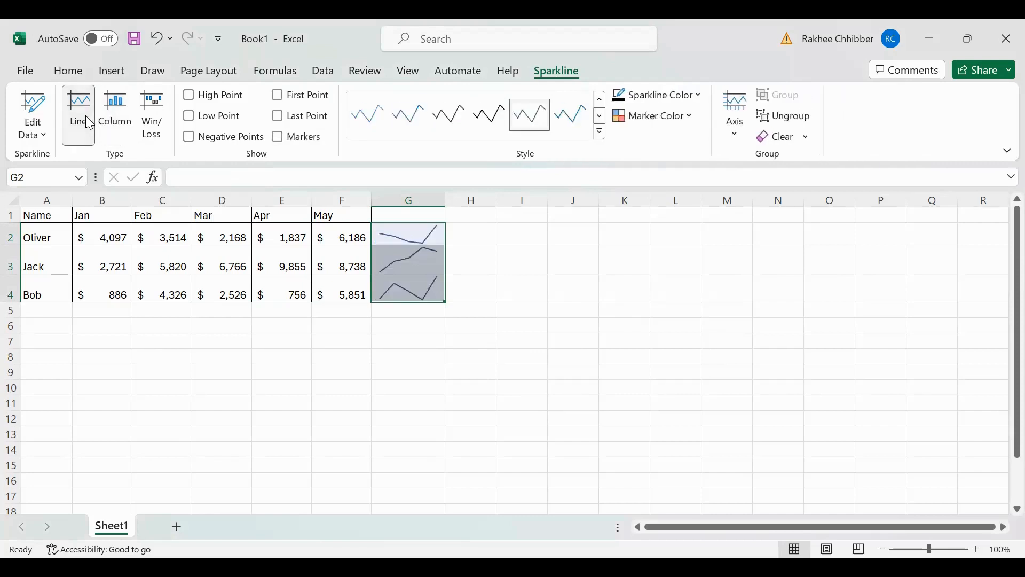
pyautogui.click(153, 129)
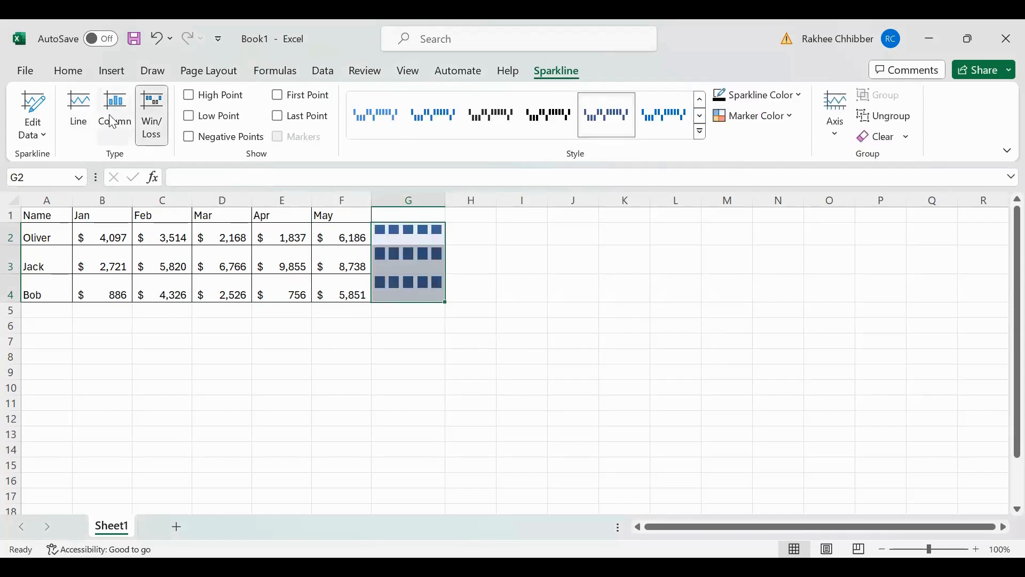
pyautogui.click(80, 120)
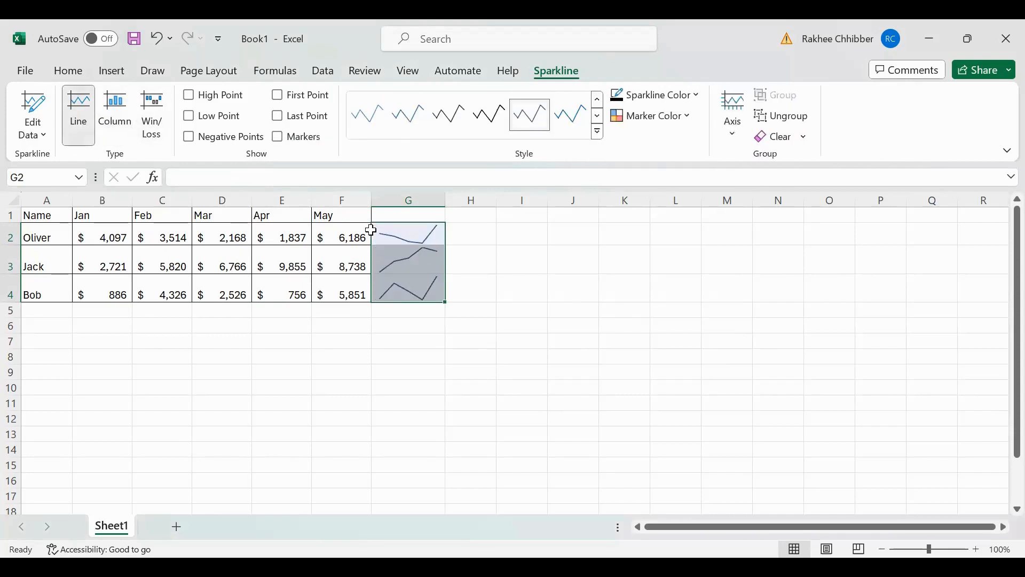
pyautogui.click(154, 128)
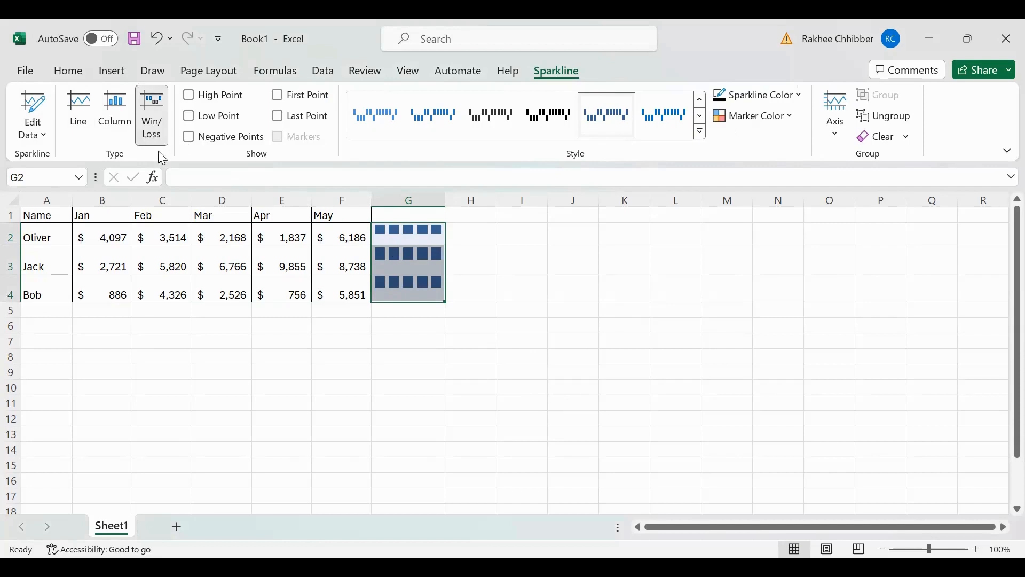
pyautogui.click(96, 239)
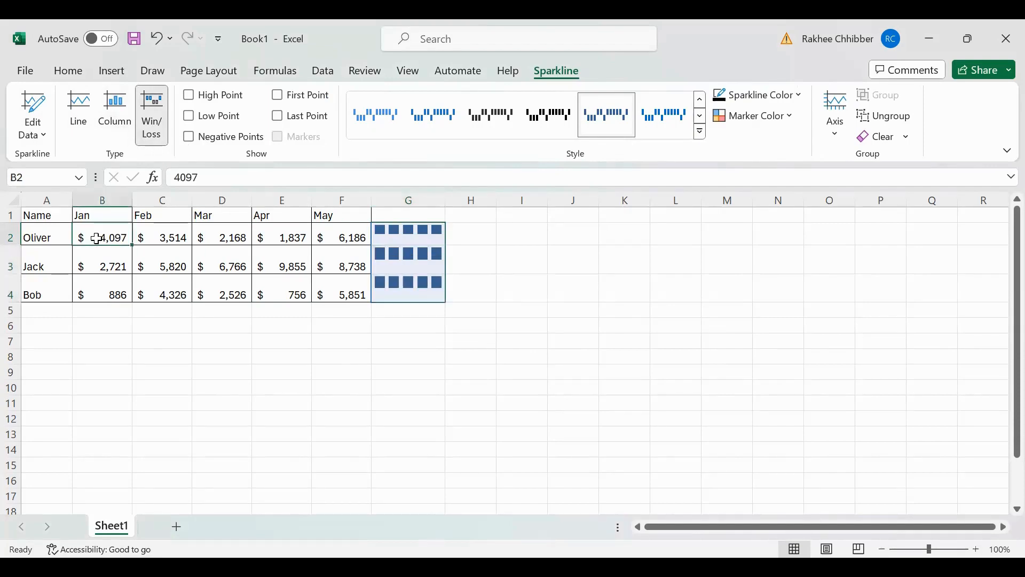
pyautogui.click(166, 240)
pyautogui.click(229, 236)
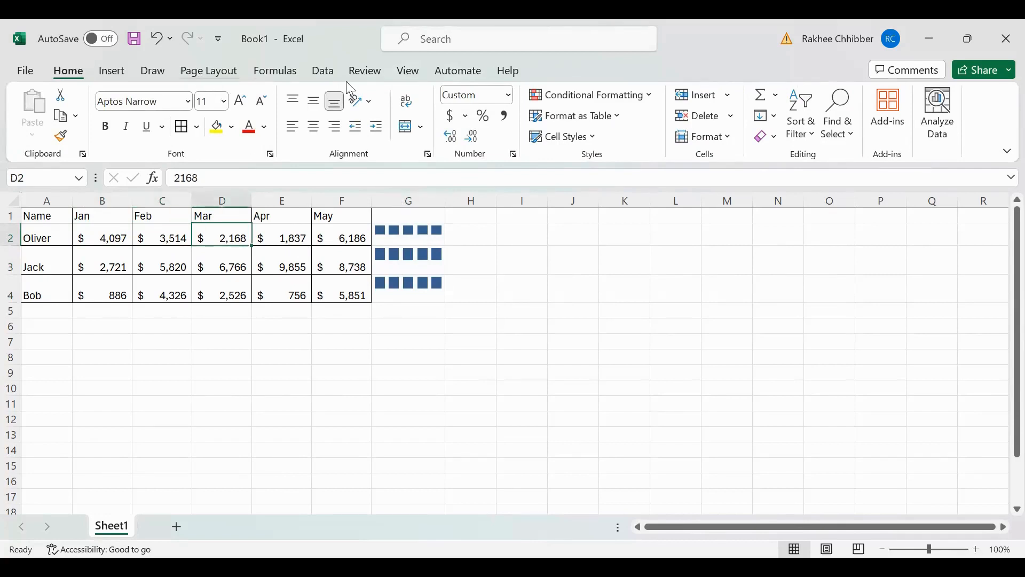
# Step: Set the sparkline group in G2:G4 to the Line type and highlight its high and low points
pyautogui.click(404, 238)
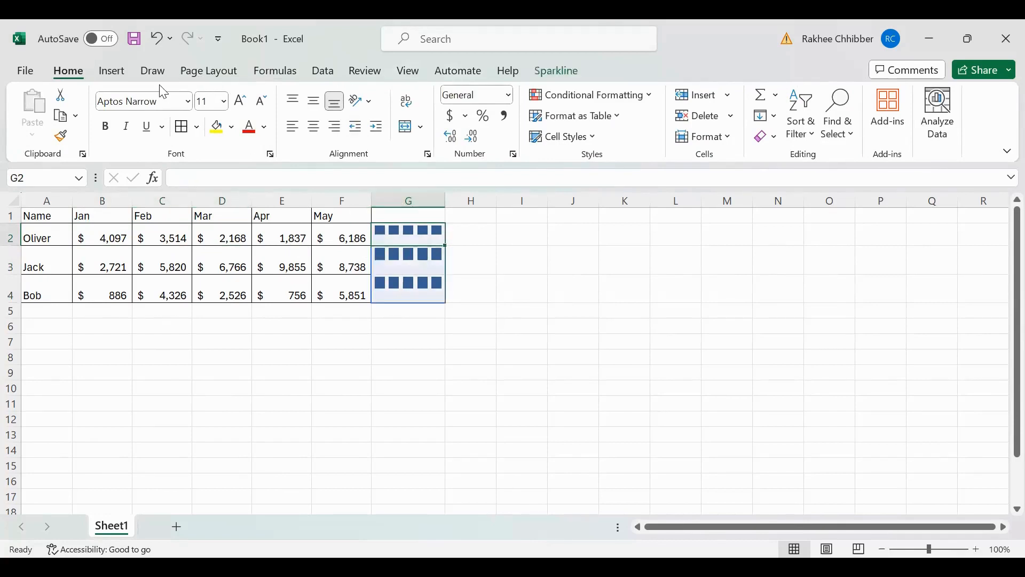
pyautogui.click(574, 71)
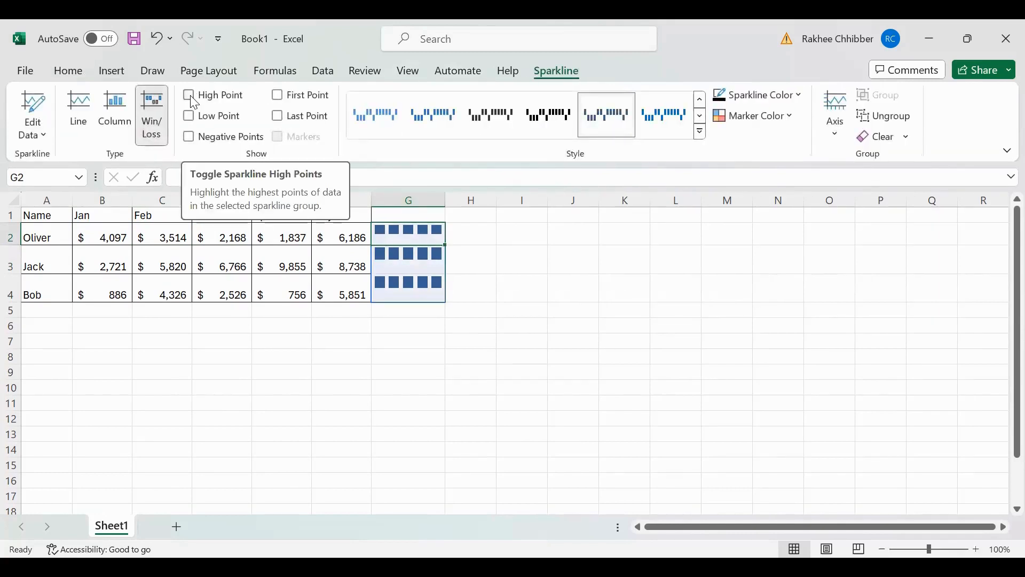
pyautogui.click(79, 112)
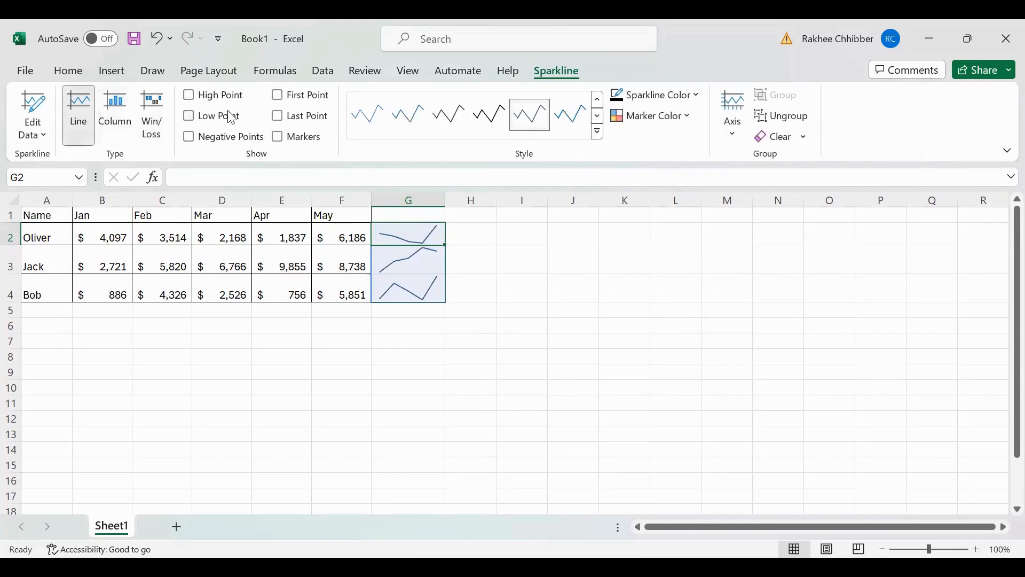
pyautogui.click(191, 96)
pyautogui.click(190, 116)
# Step: Apply the green sparkline style with red low-point markers to the group and set the sparkline color to black
pyautogui.click(599, 116)
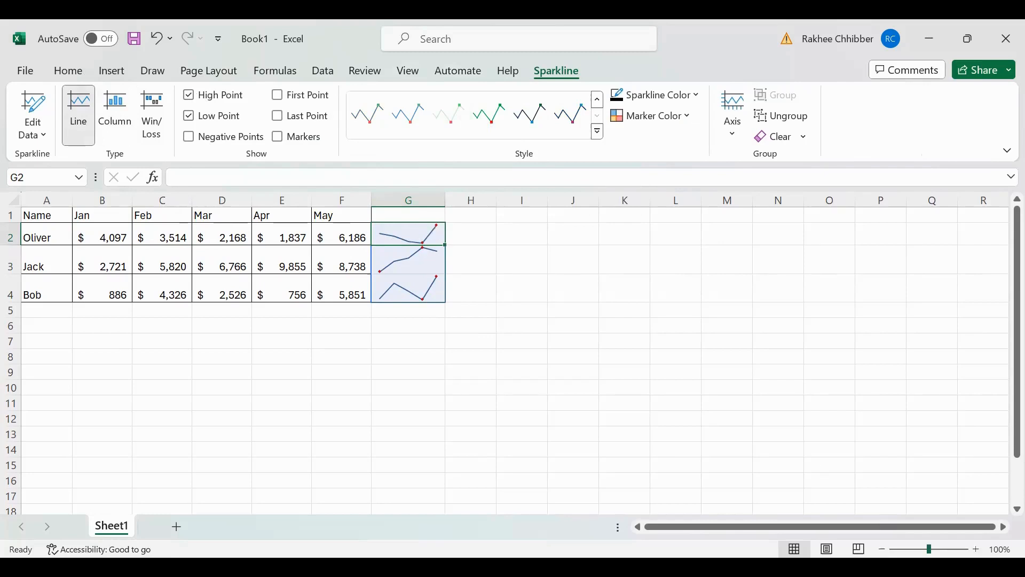
pyautogui.scroll(4, 827, 415)
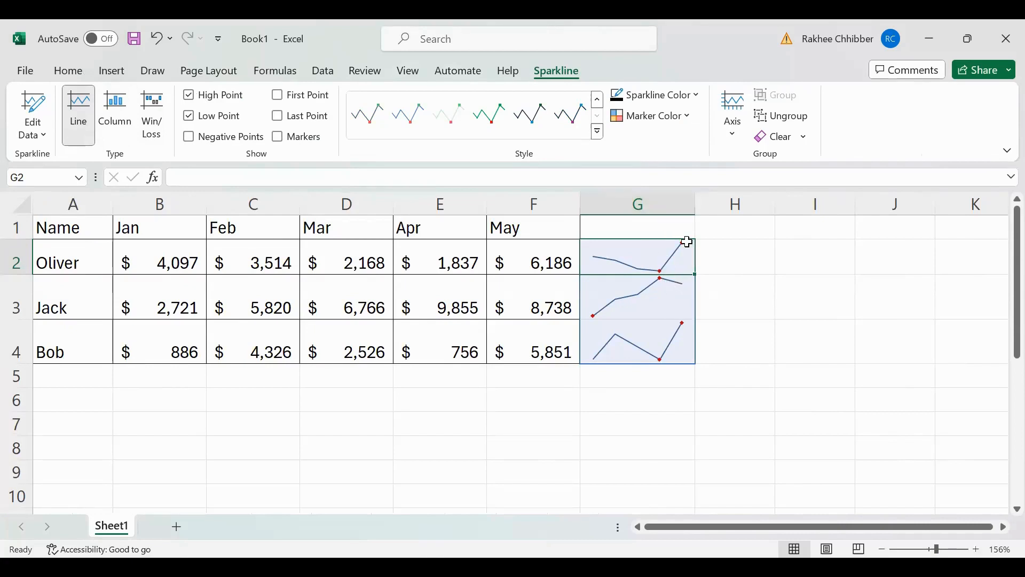
pyautogui.click(498, 121)
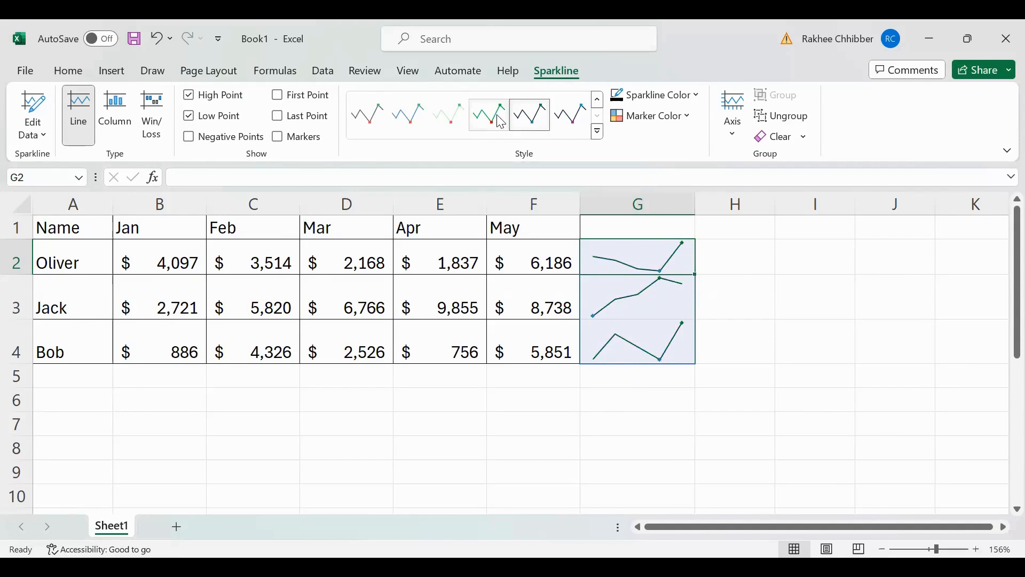
pyautogui.click(700, 101)
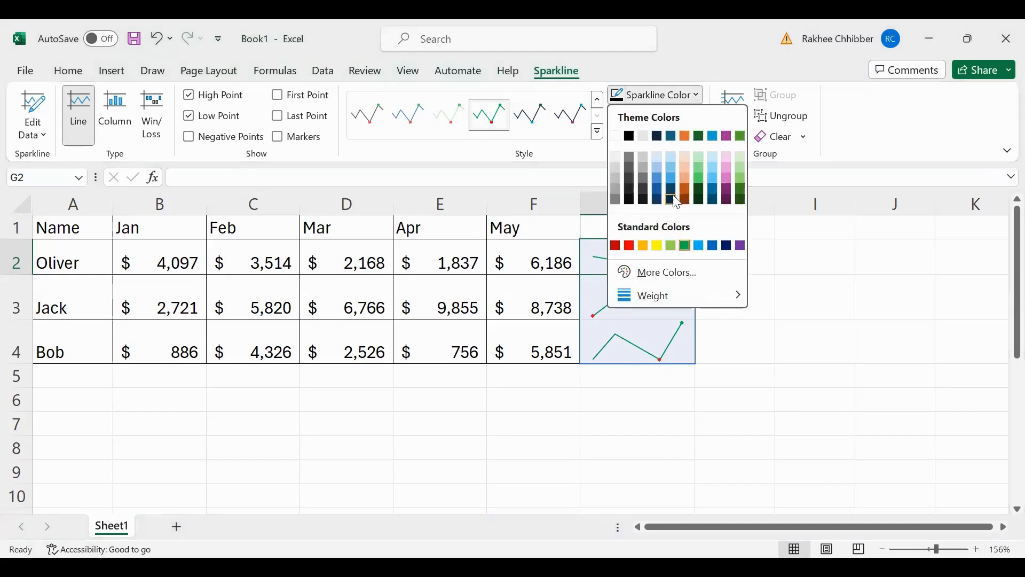
pyautogui.click(631, 137)
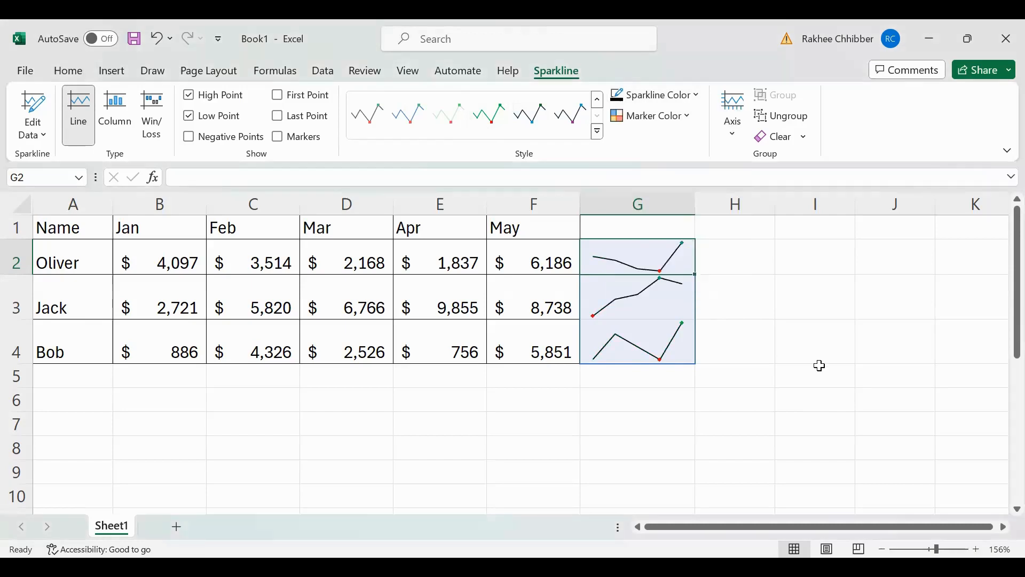
# Step: Look through the marker color options for the sparkline group's negative, first and last points
pyautogui.click(687, 113)
pyautogui.moveTo(671, 146)
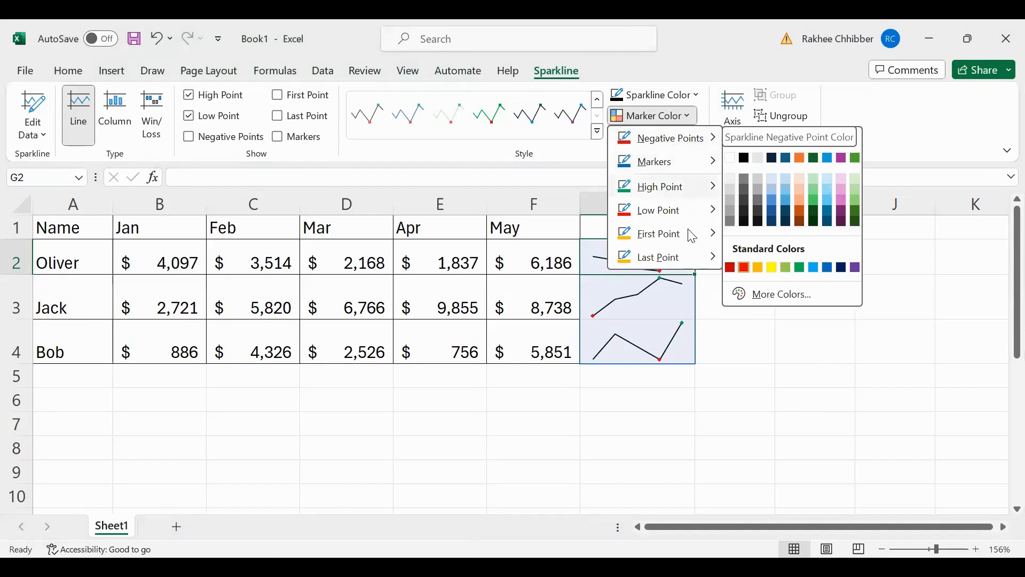
pyautogui.moveTo(673, 243)
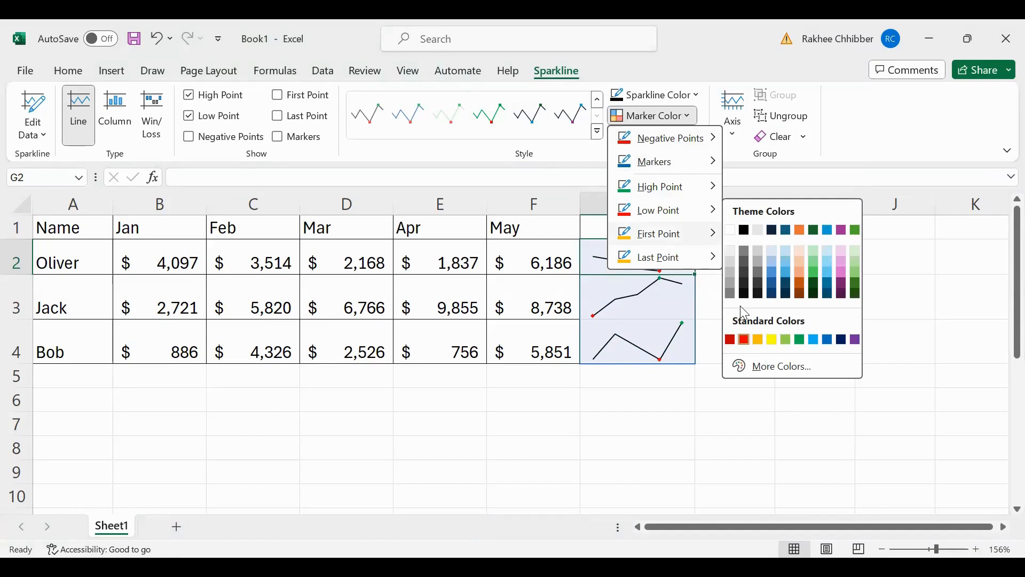
pyautogui.moveTo(712, 257)
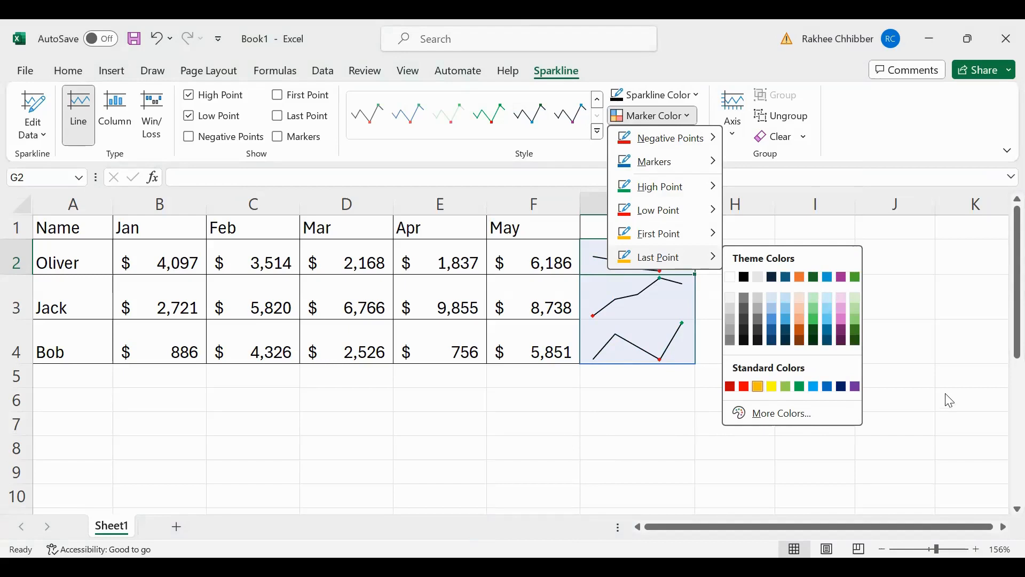
pyautogui.click(907, 373)
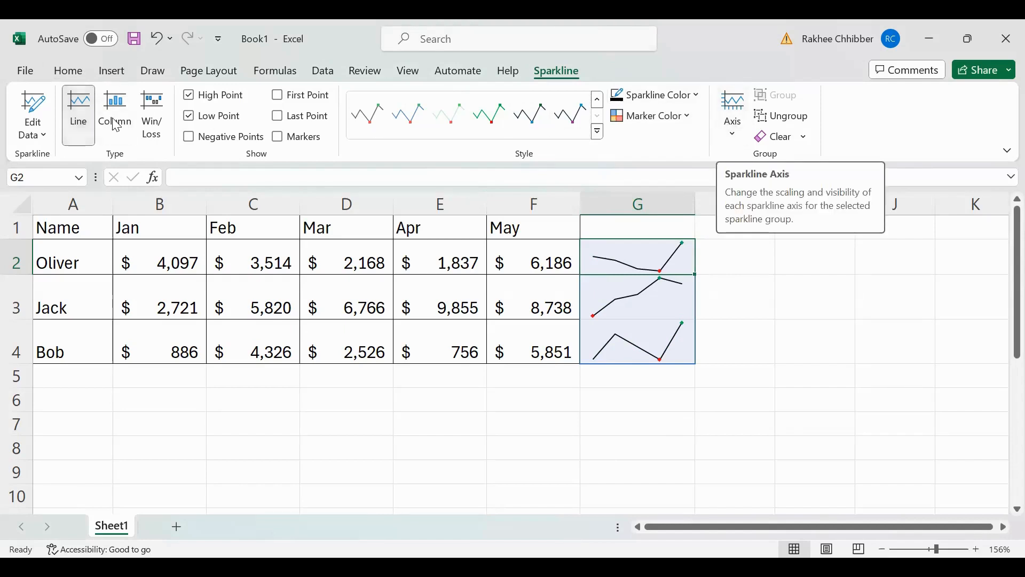
# Step: Clear the line sparkline group from G2:G4 and create column sparklines there from the data range B2:F4
pyautogui.click(805, 138)
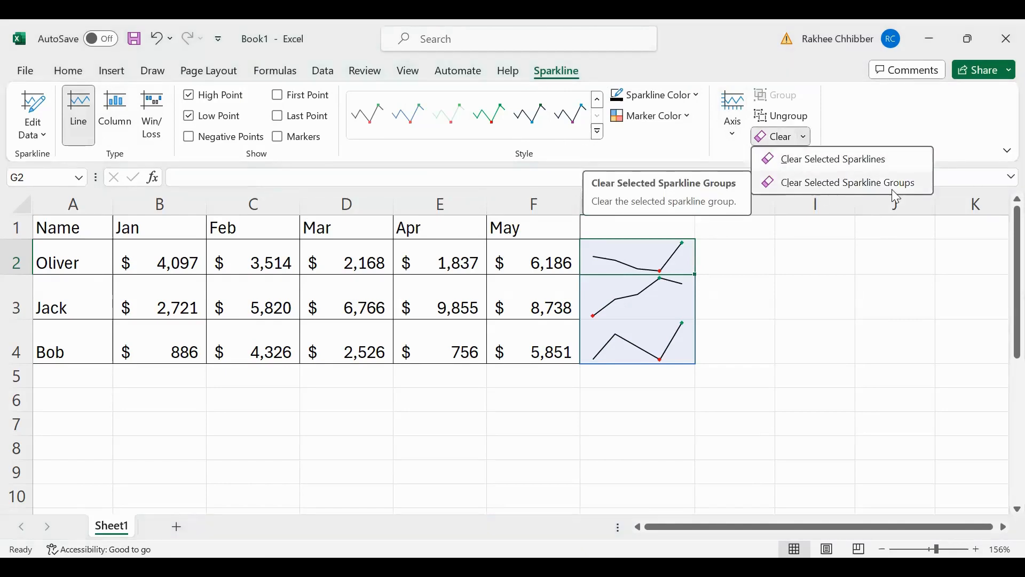
pyautogui.click(858, 183)
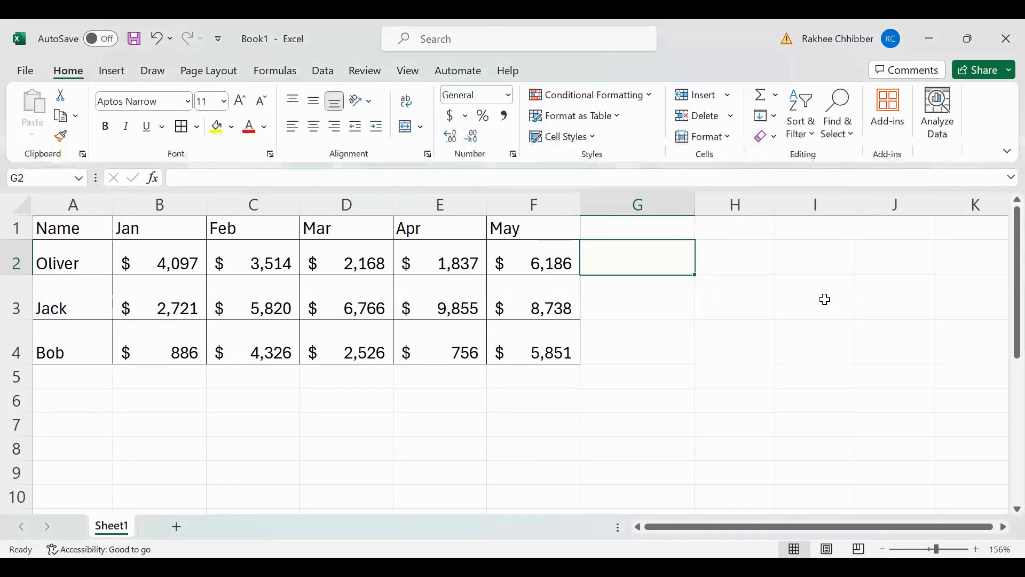
pyautogui.moveTo(650, 259); pyautogui.dragTo(645, 348)
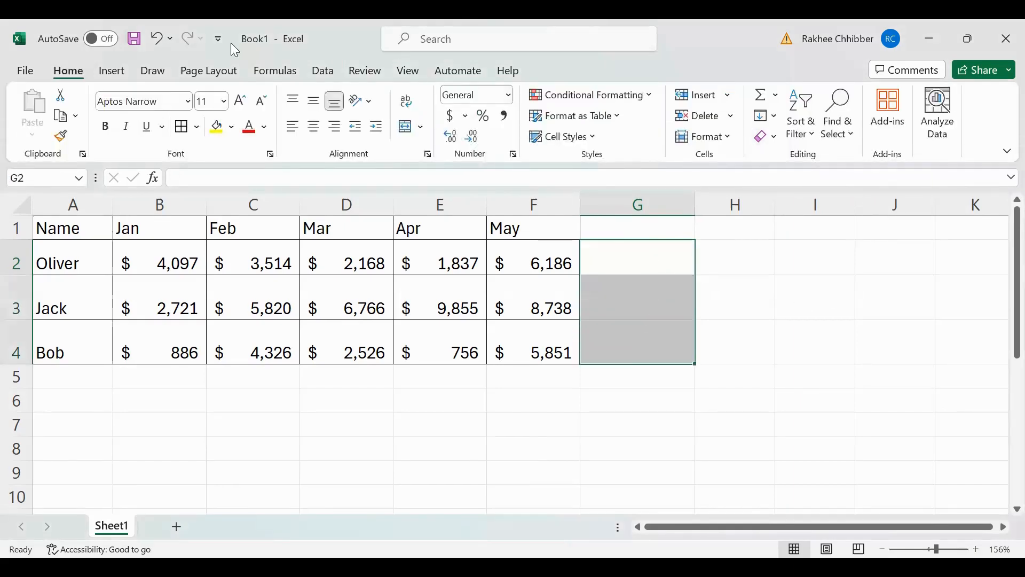
pyautogui.click(119, 76)
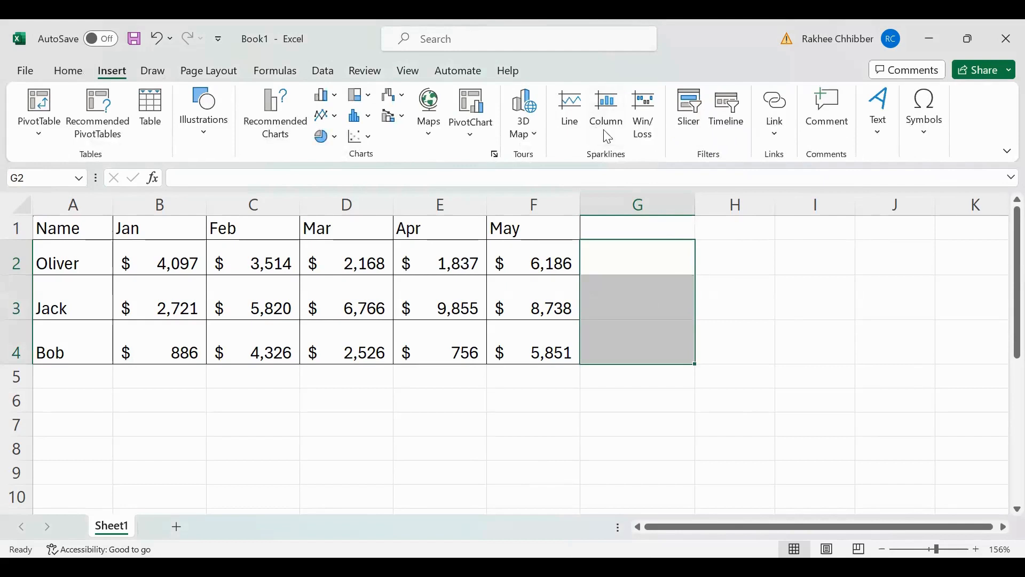
pyautogui.click(609, 118)
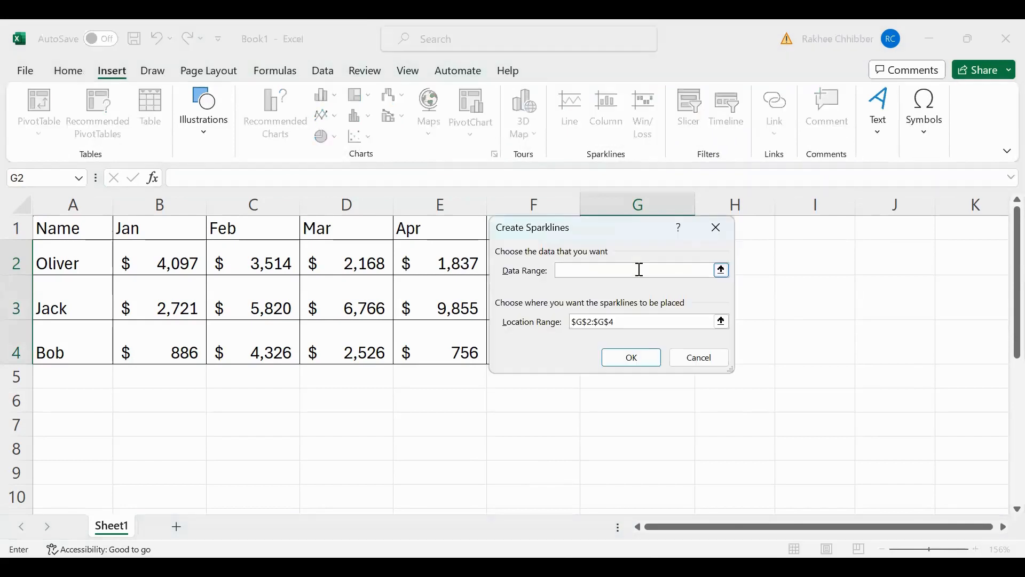
pyautogui.click(155, 269)
pyautogui.moveTo(475, 332); pyautogui.dragTo(522, 337)
pyautogui.click(632, 359)
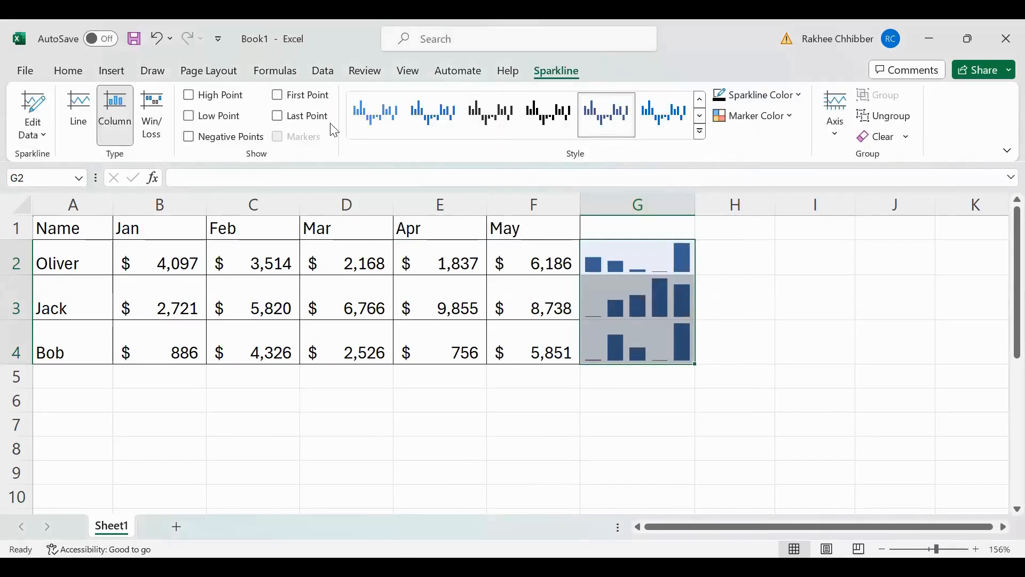
# Step: Highlight the column sparklines' high and low points and apply the blue style with green high points and red low points
pyautogui.click(189, 96)
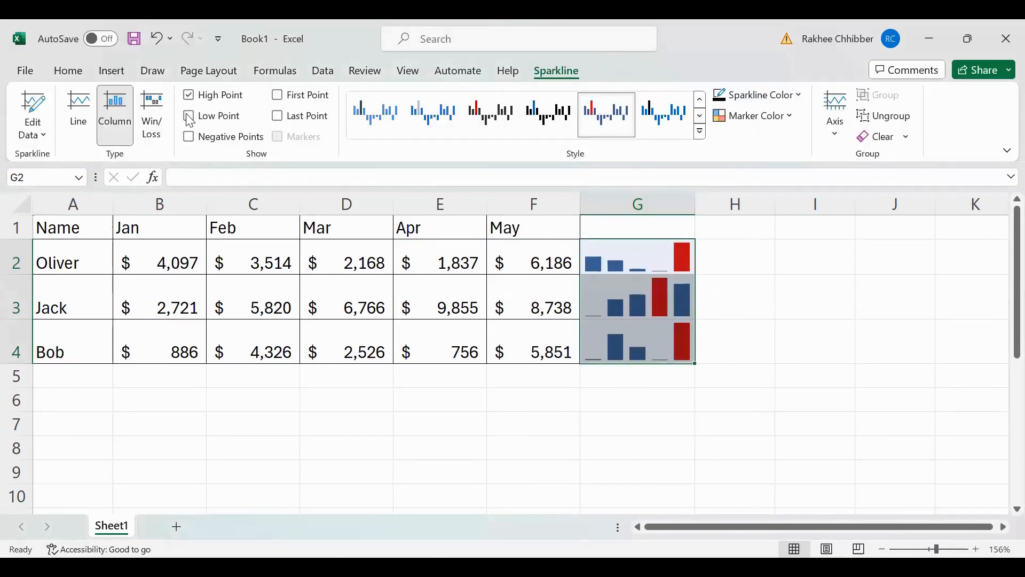
pyautogui.click(189, 116)
pyautogui.click(700, 116)
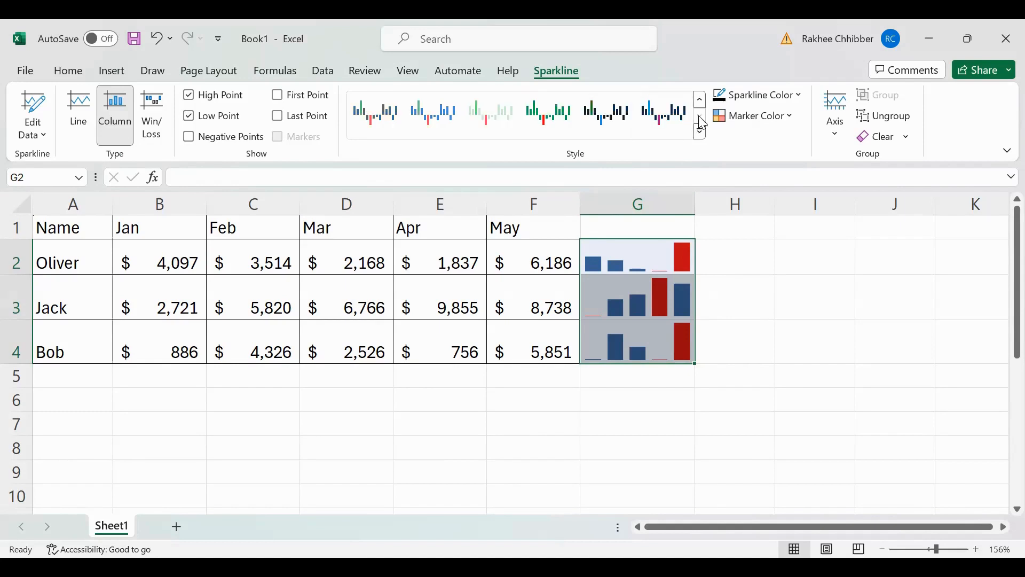
pyautogui.click(537, 122)
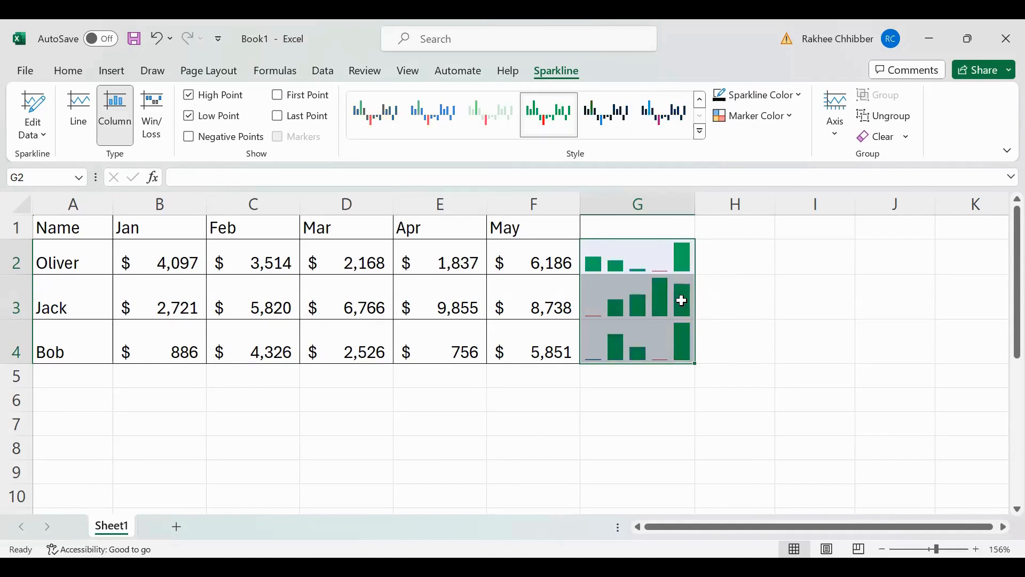
pyautogui.click(435, 122)
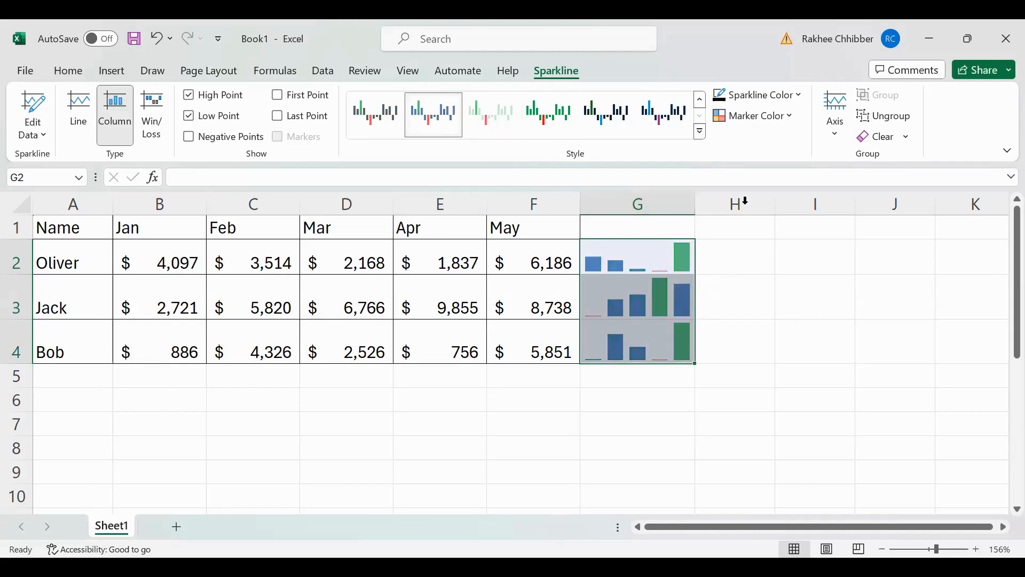
pyautogui.click(805, 358)
# Step: Set the vertical axis minimum and maximum of the G2:G4 sparklines to Same for All Sparklines
pyautogui.click(675, 266)
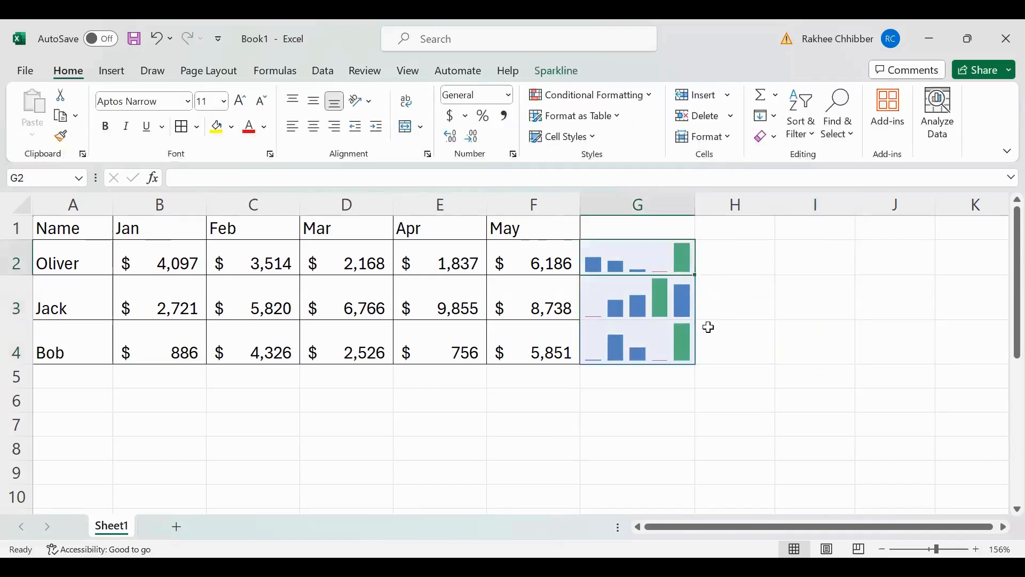
pyautogui.click(668, 314)
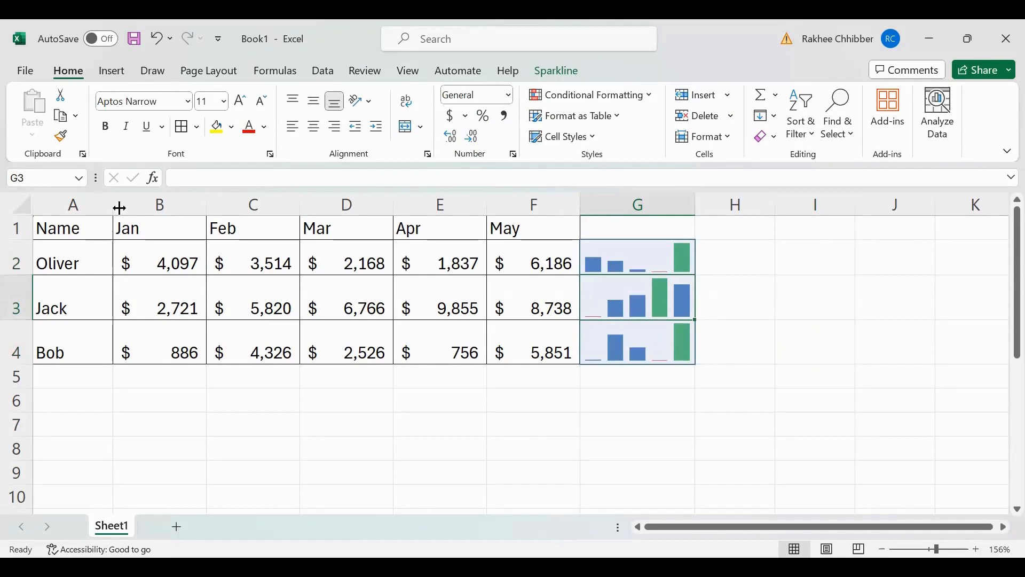
pyautogui.moveTo(606, 263); pyautogui.dragTo(646, 347)
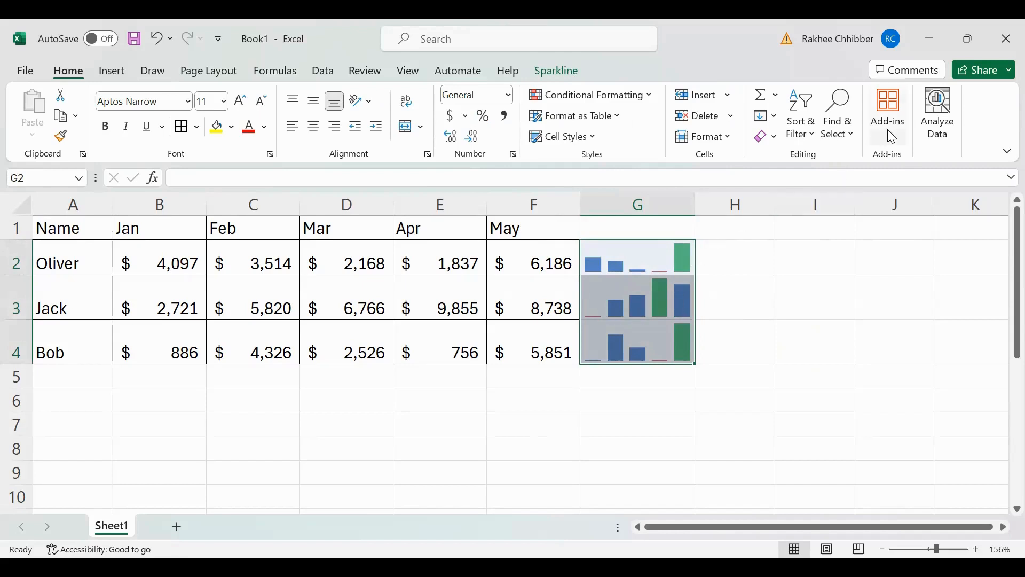
pyautogui.click(556, 71)
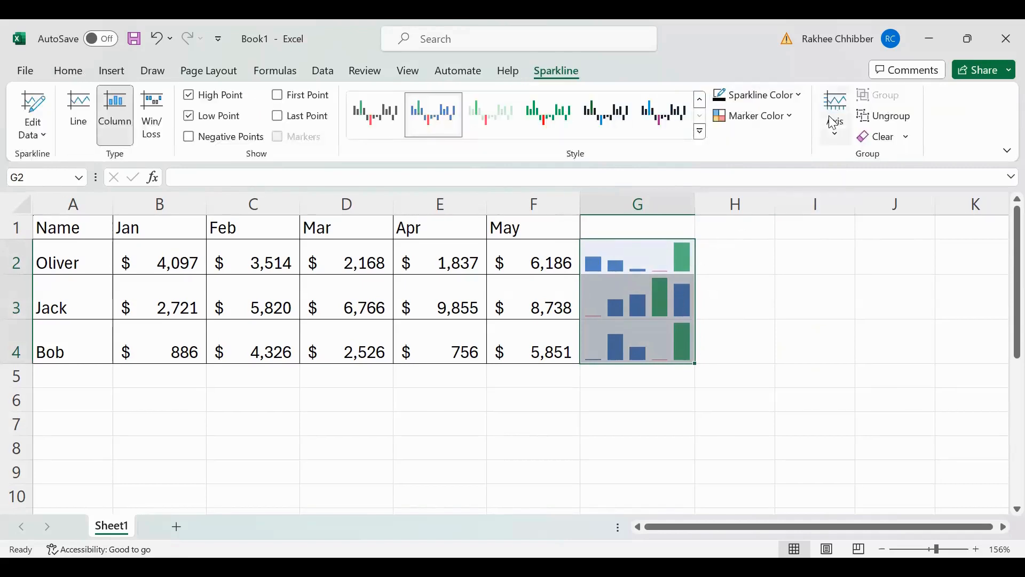
pyautogui.click(838, 133)
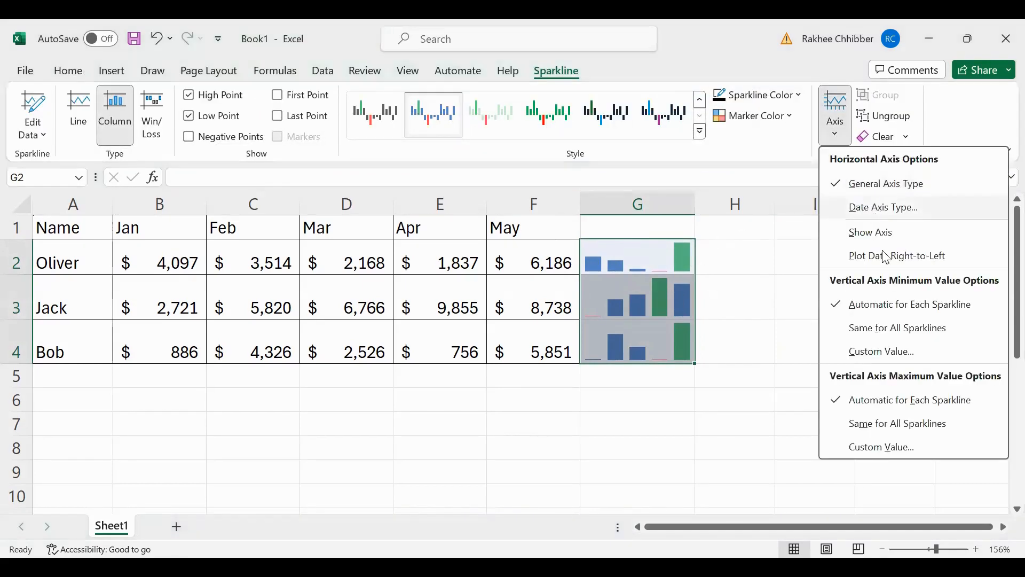
pyautogui.click(888, 327)
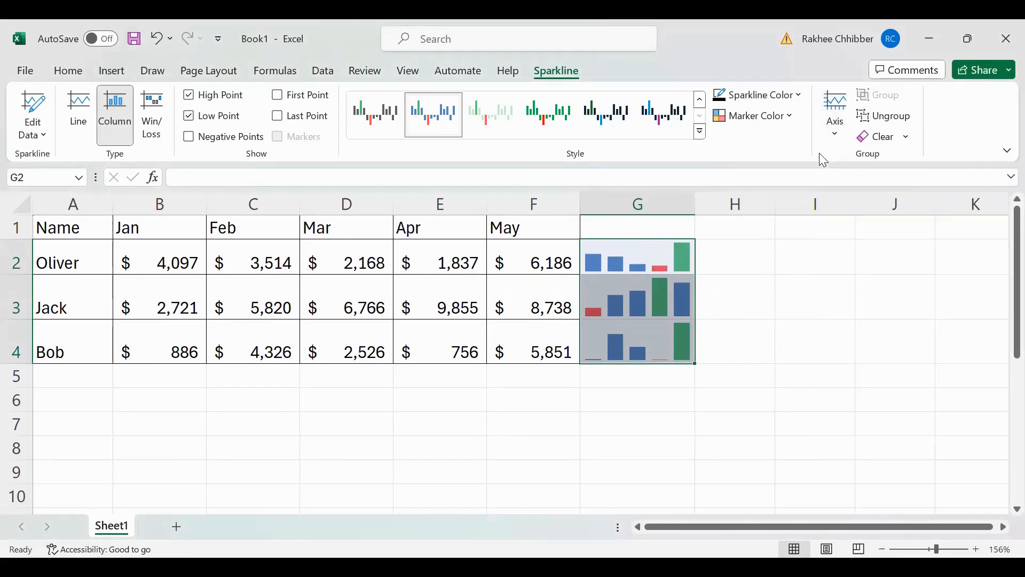
pyautogui.click(849, 143)
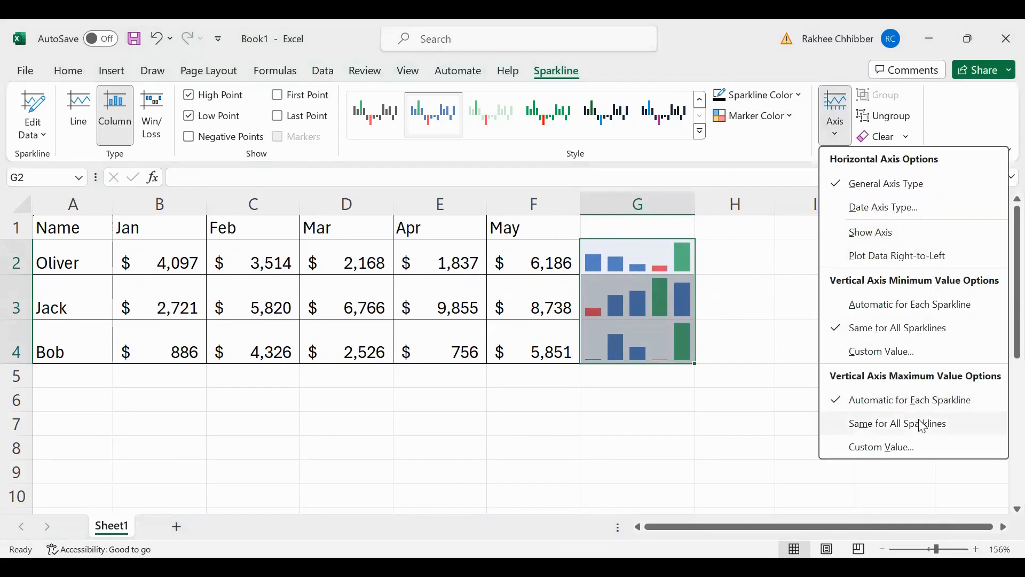
pyautogui.click(886, 423)
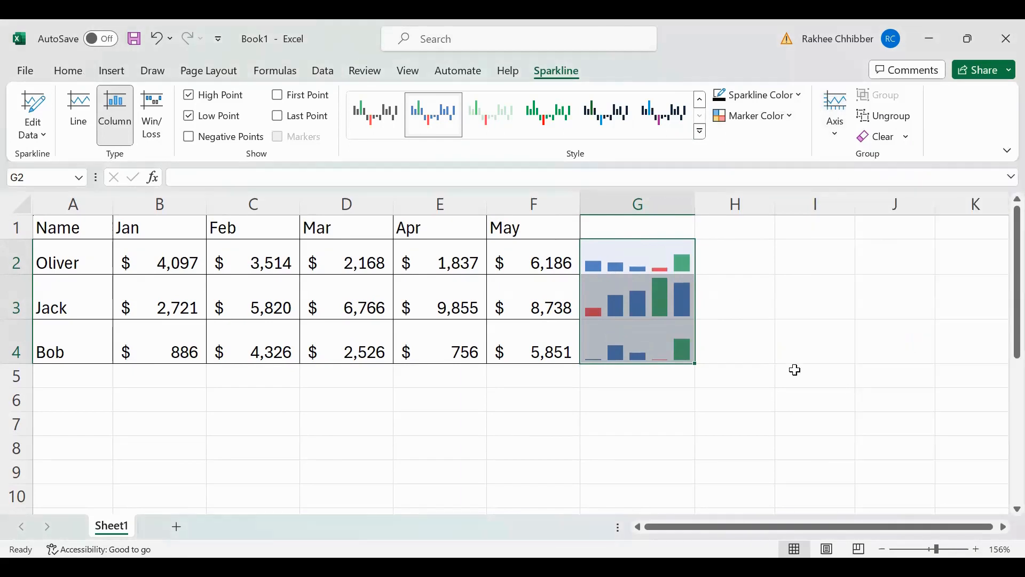
# Step: Compare the rescaled column sparklines in G2:G4 with the May figures in column F
pyautogui.click(781, 342)
pyautogui.click(652, 298)
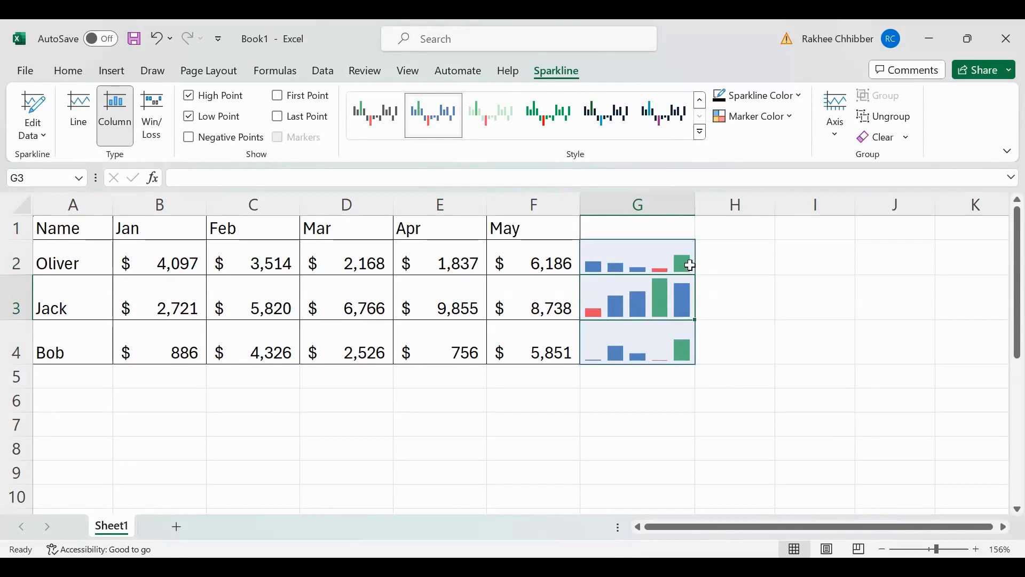
pyautogui.click(684, 263)
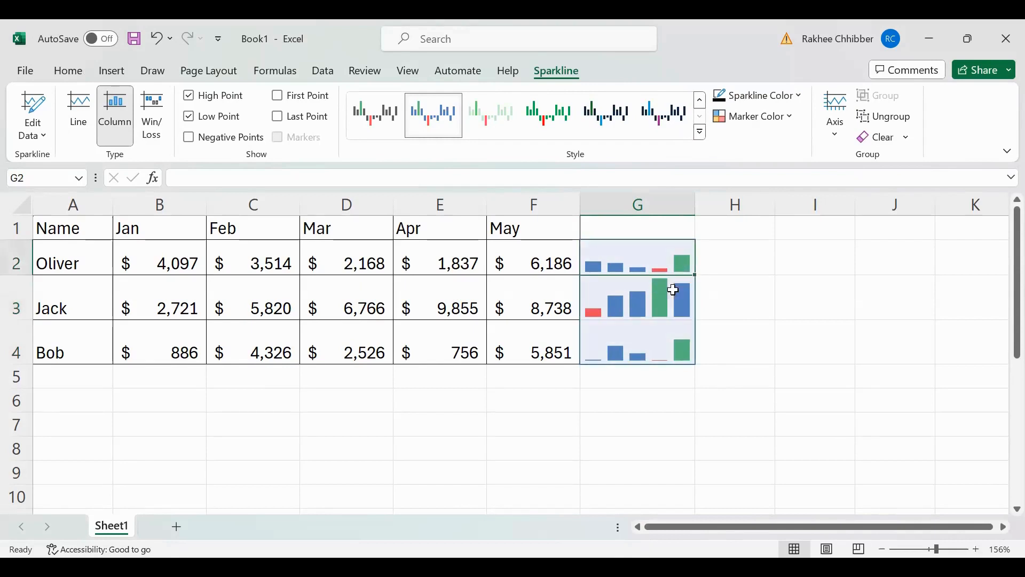
pyautogui.click(669, 348)
pyautogui.click(502, 345)
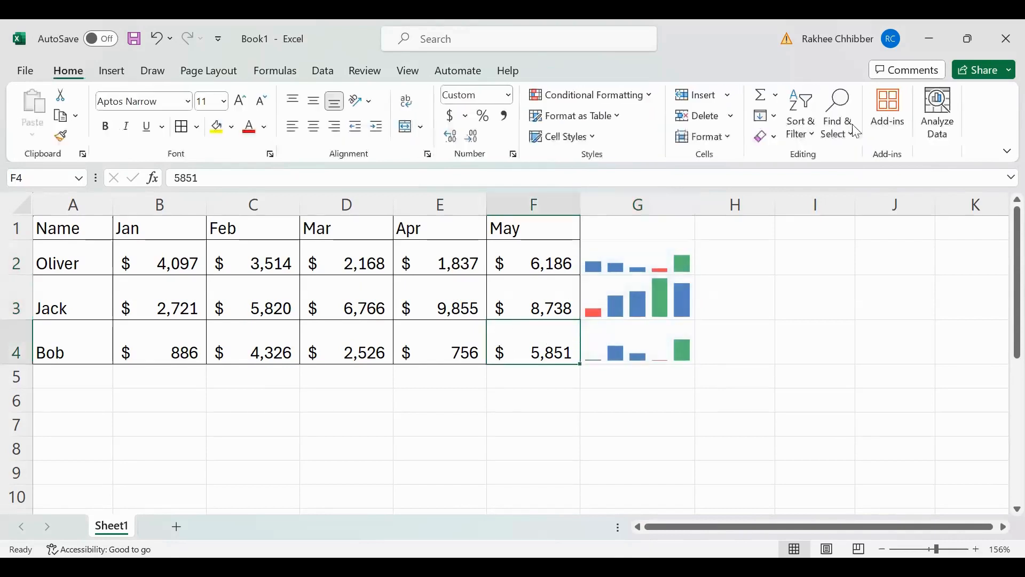
# Step: Change the sparkline group in G2:G4 to the Win/Loss type
pyautogui.click(642, 258)
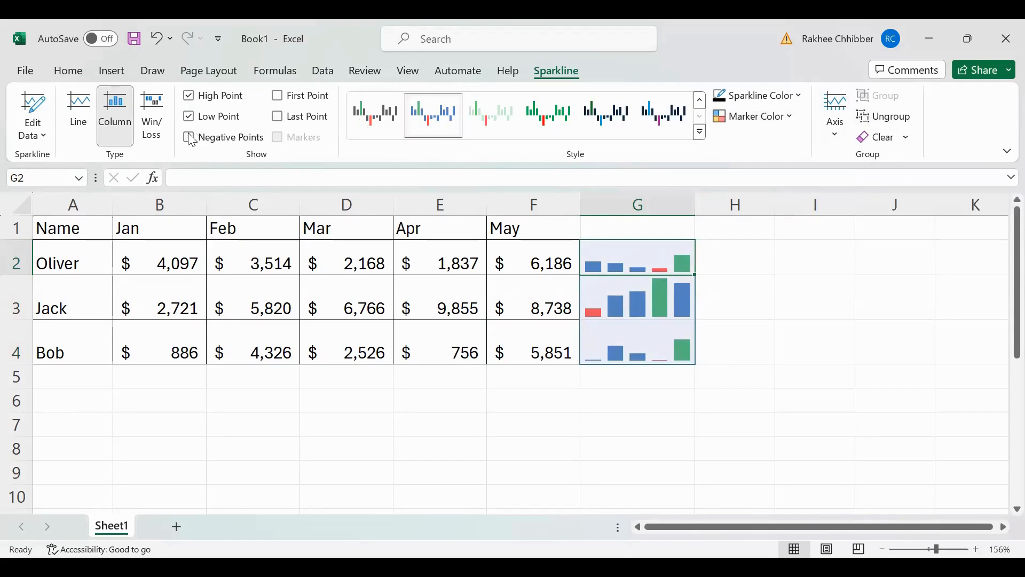
pyautogui.click(152, 113)
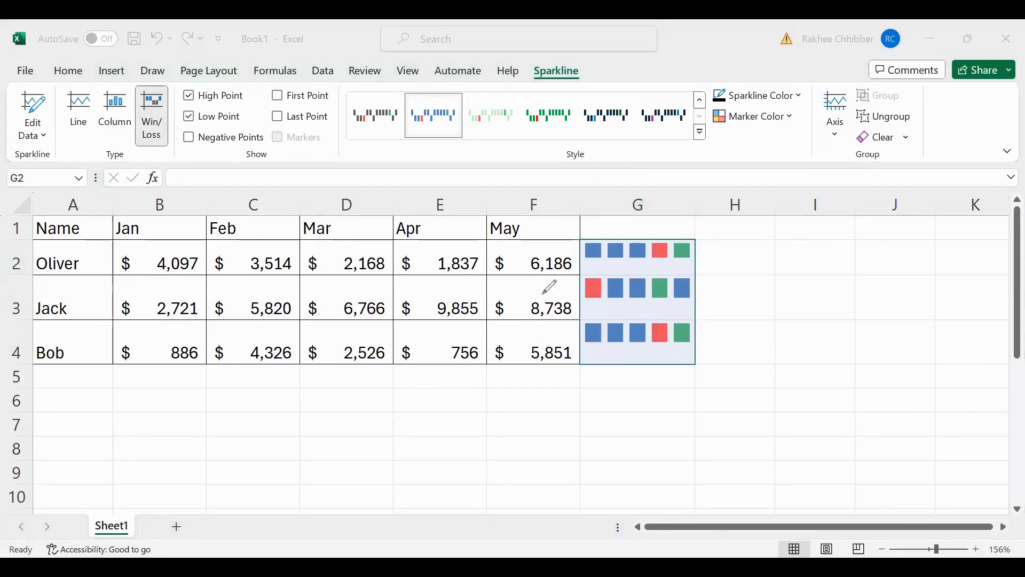
pyautogui.moveTo(586, 255)
pyautogui.mouseDown()
pyautogui.moveTo(690, 258)
pyautogui.moveTo(596, 239)
pyautogui.moveTo(681, 247)
pyautogui.moveTo(620, 236)
pyautogui.moveTo(593, 261)
pyautogui.moveTo(684, 257)
pyautogui.moveTo(604, 259)
pyautogui.moveTo(606, 270)
pyautogui.mouseUp()
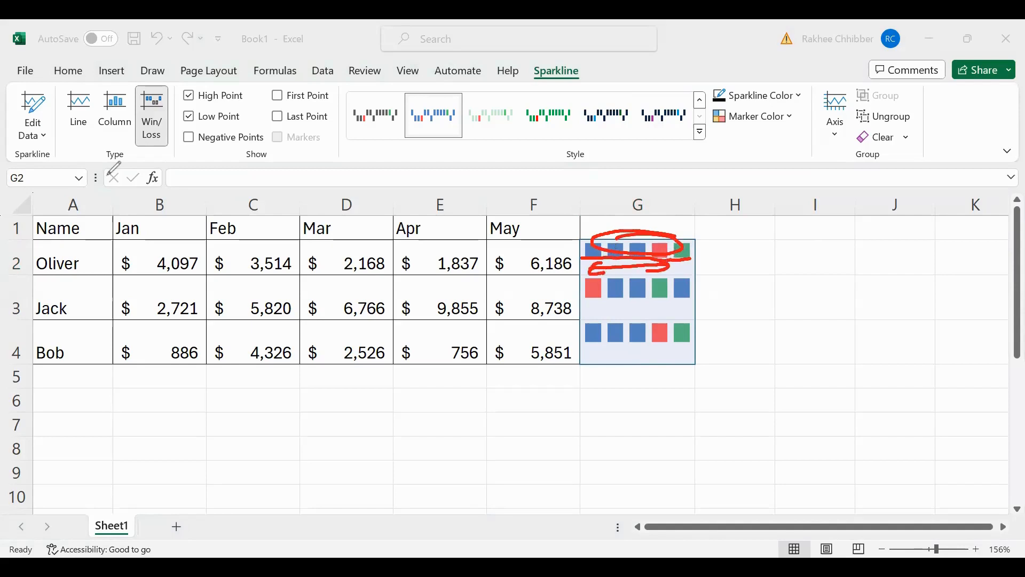
pyautogui.click(86, 392)
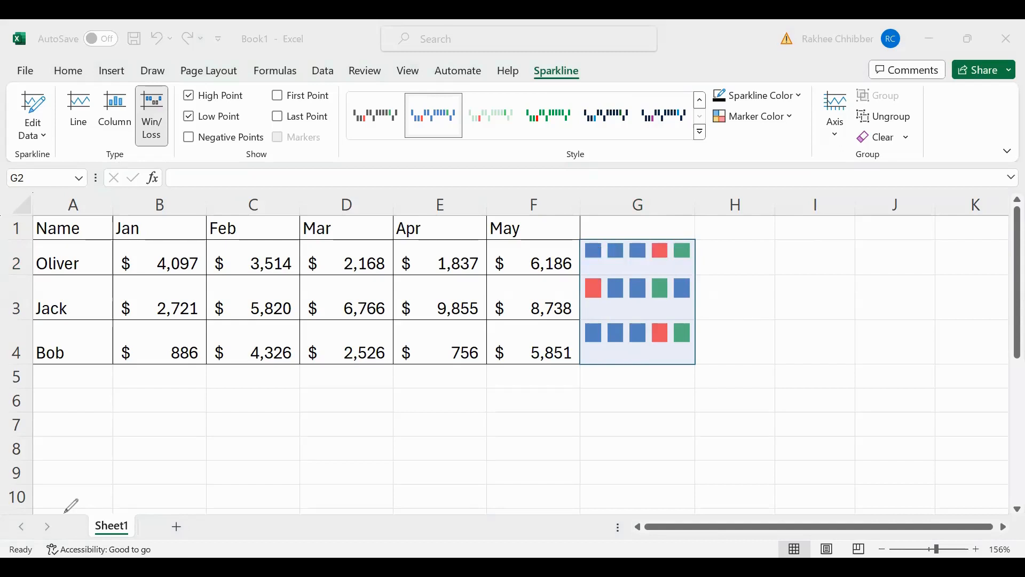
pyautogui.click(347, 264)
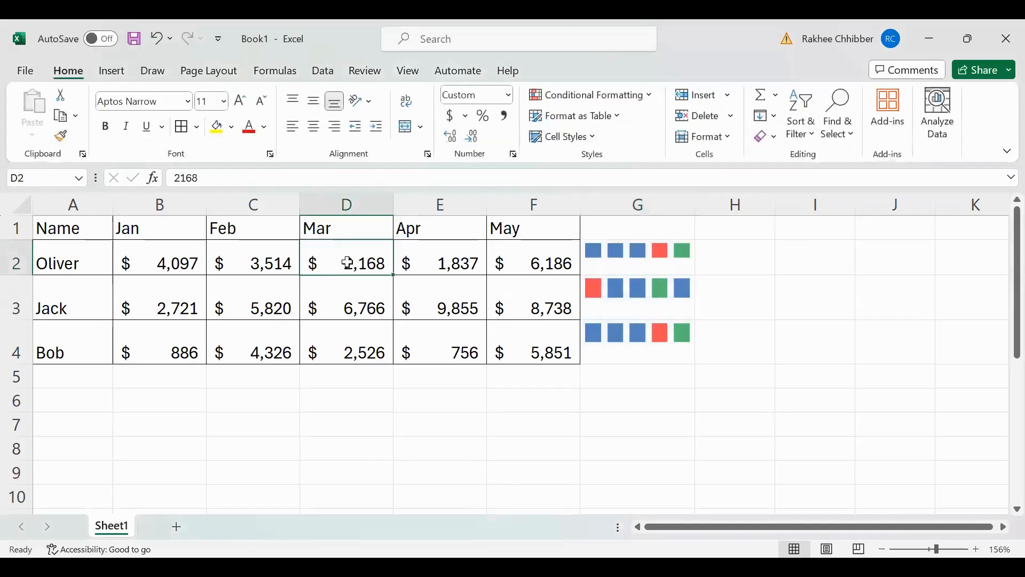
pyautogui.doubleClick(345, 263)
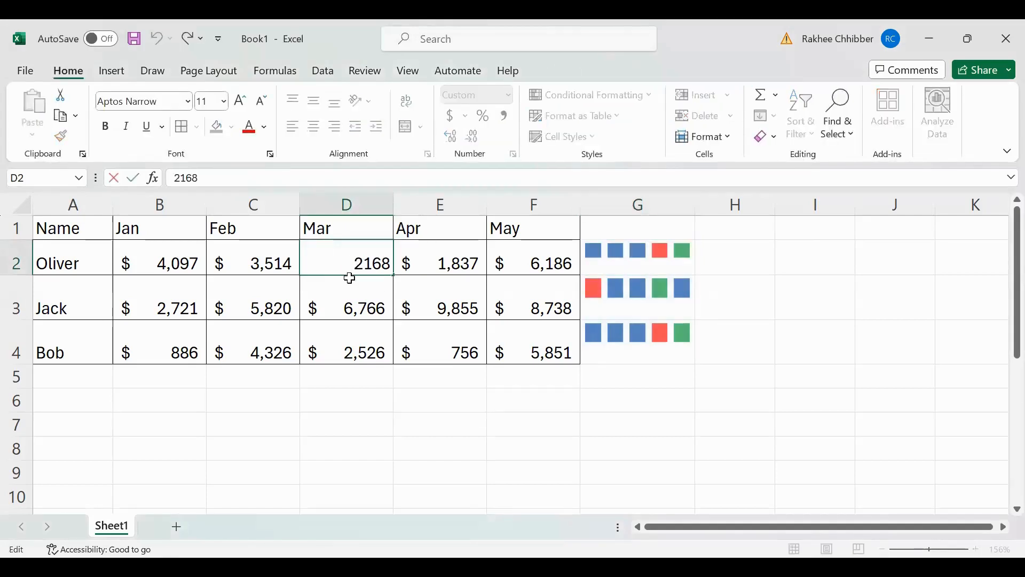
pyautogui.write('-')
pyautogui.click(677, 396)
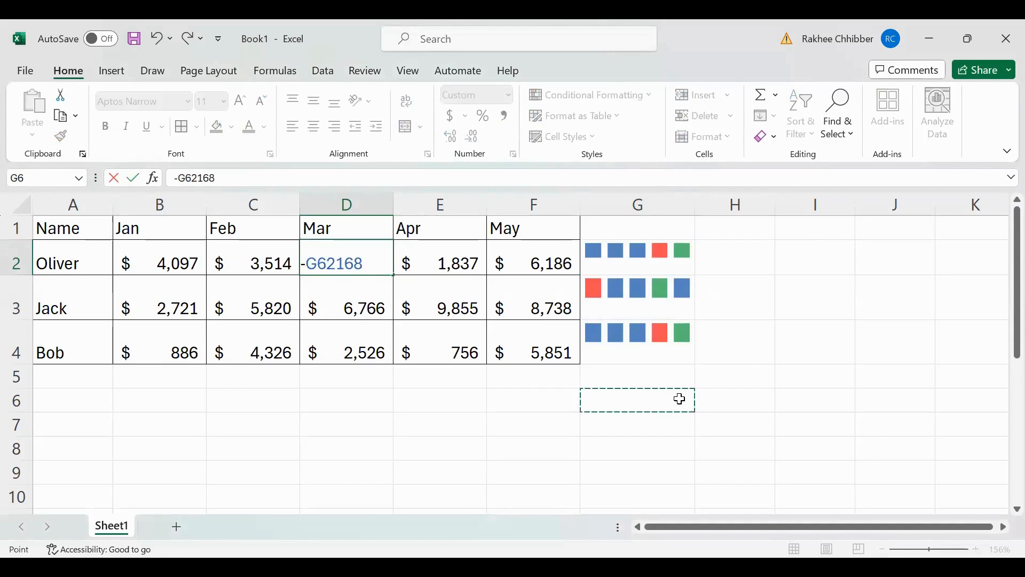
pyautogui.click(251, 260)
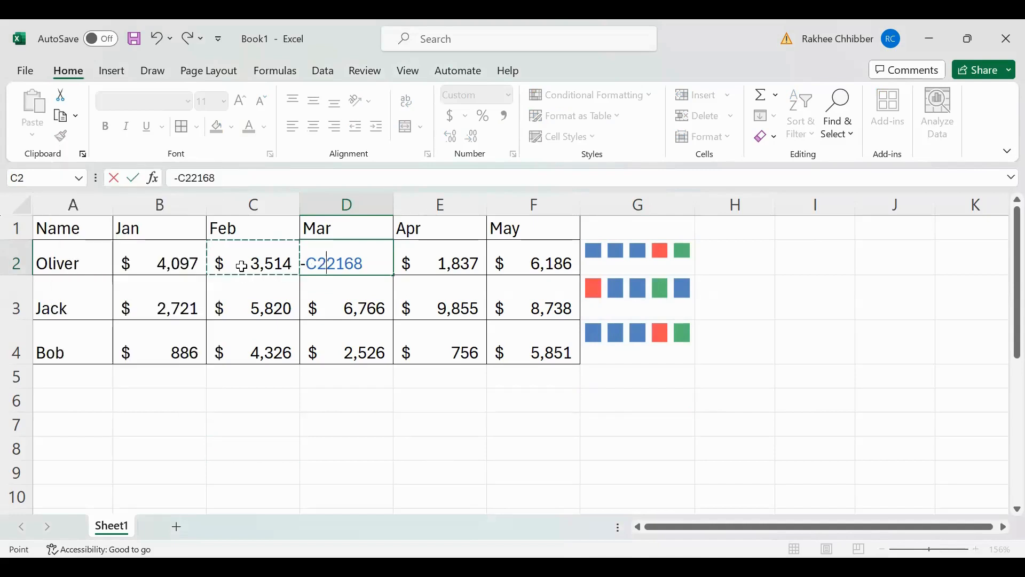
pyautogui.click(651, 494)
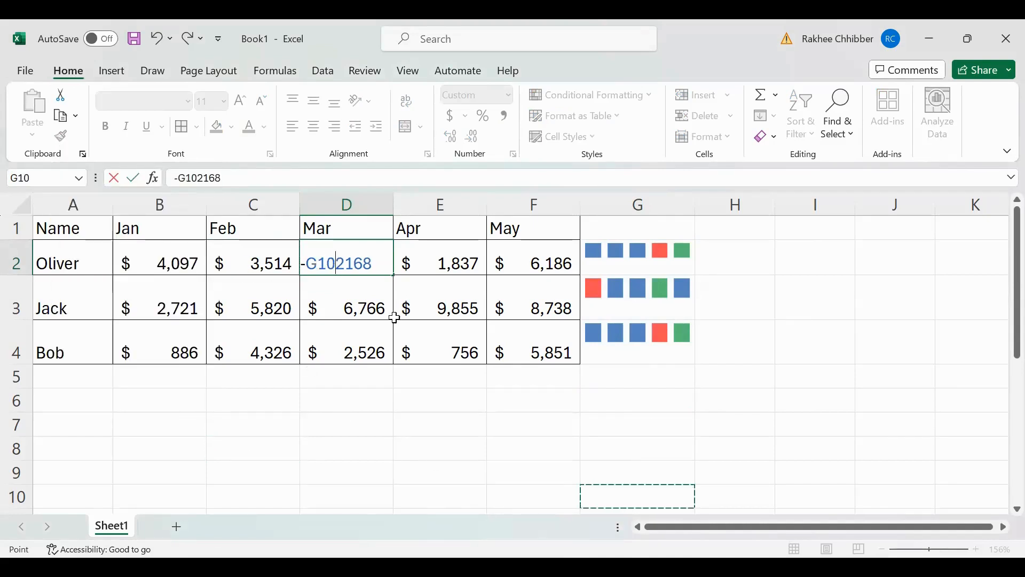
# Step: Clear the mistaken entry in Oliver's March cell D2 and enter -2456 instead
pyautogui.click(374, 265)
pyautogui.press('BackSpace')
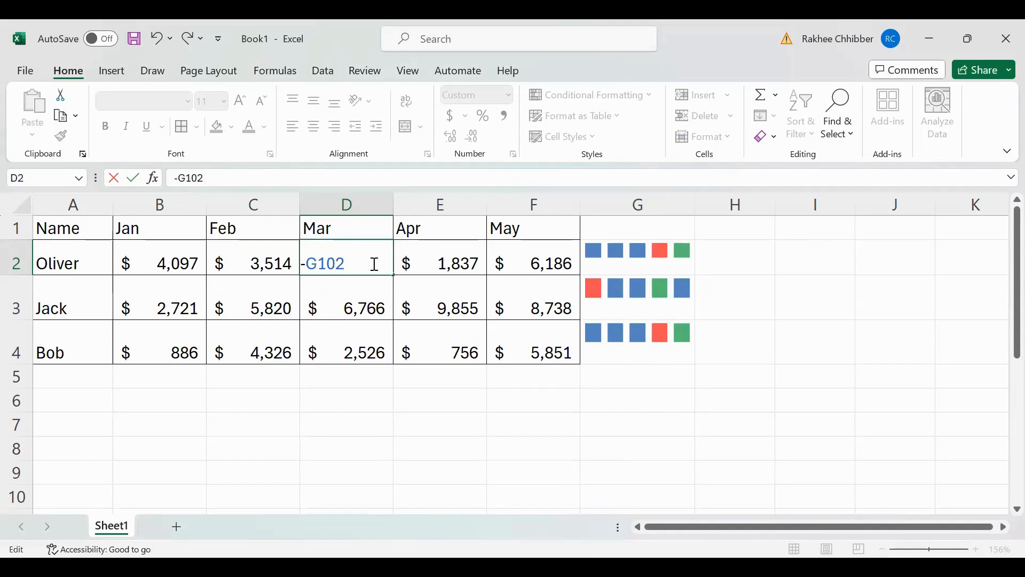
pyautogui.press('BackSpace')
pyautogui.press('BackSpace')
pyautogui.press('BackSpace')
pyautogui.press('BackSpace')
pyautogui.press('BackSpace')
pyautogui.write('-')
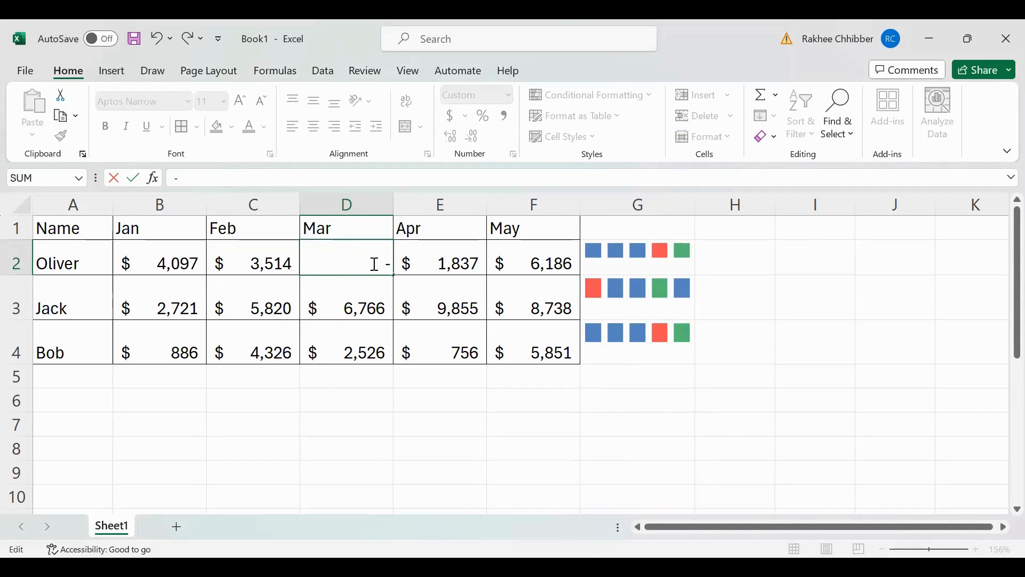
pyautogui.write('2456')
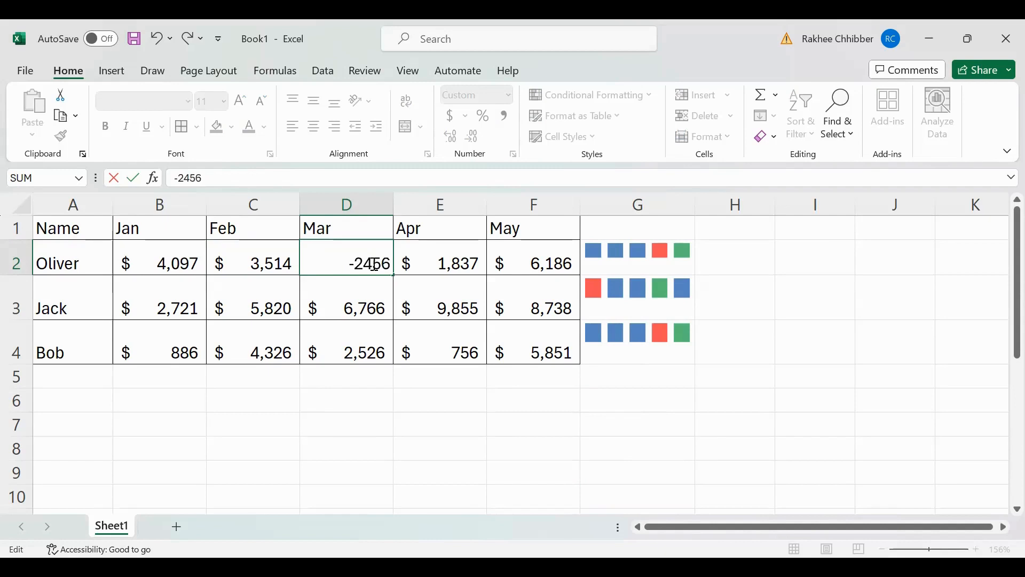
pyautogui.press('Return')
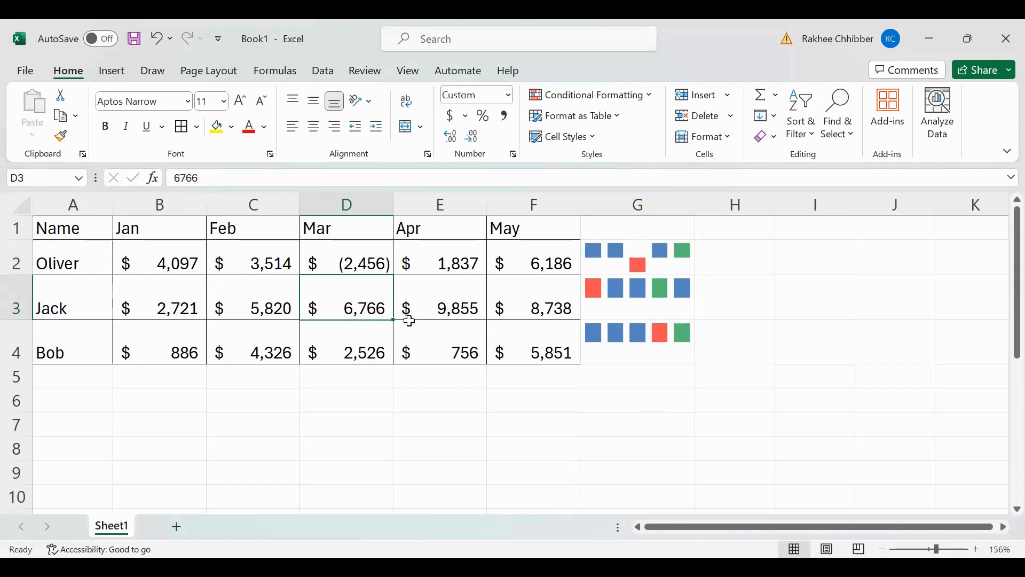
# Step: Make Jack's January figure in B3 negative by changing it to -2721
pyautogui.click(182, 304)
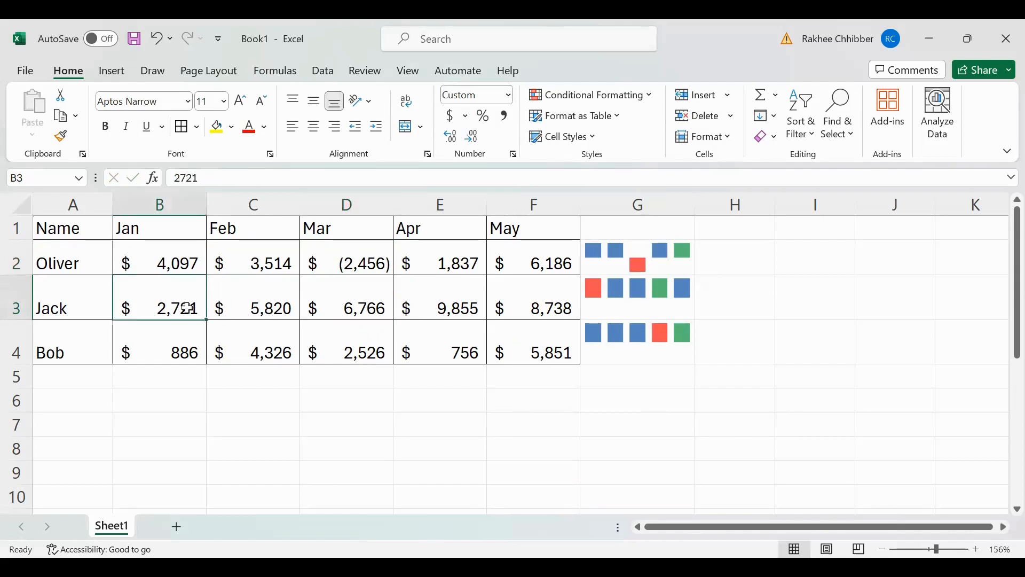
pyautogui.doubleClick(156, 307)
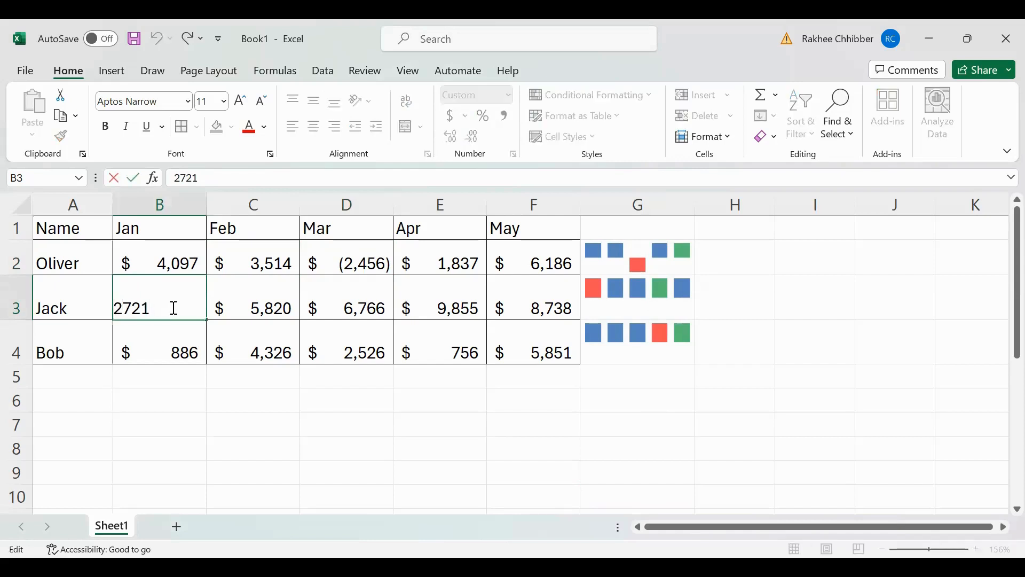
pyautogui.press('Home')
pyautogui.write('-')
pyautogui.press('Return')
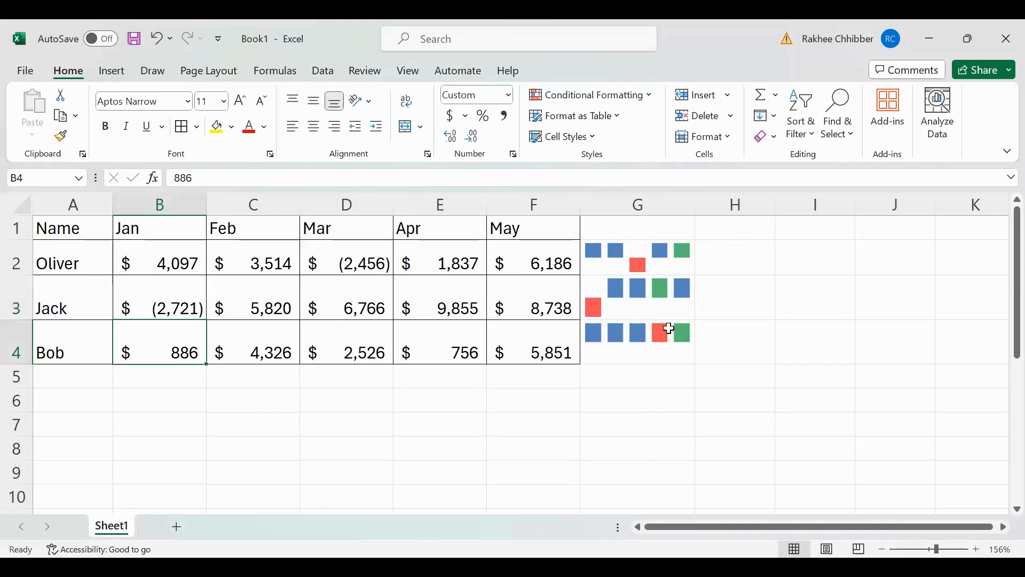
# Step: Try highlighting the negative points of the Win/Loss sparklines in G2:G4
pyautogui.click(658, 267)
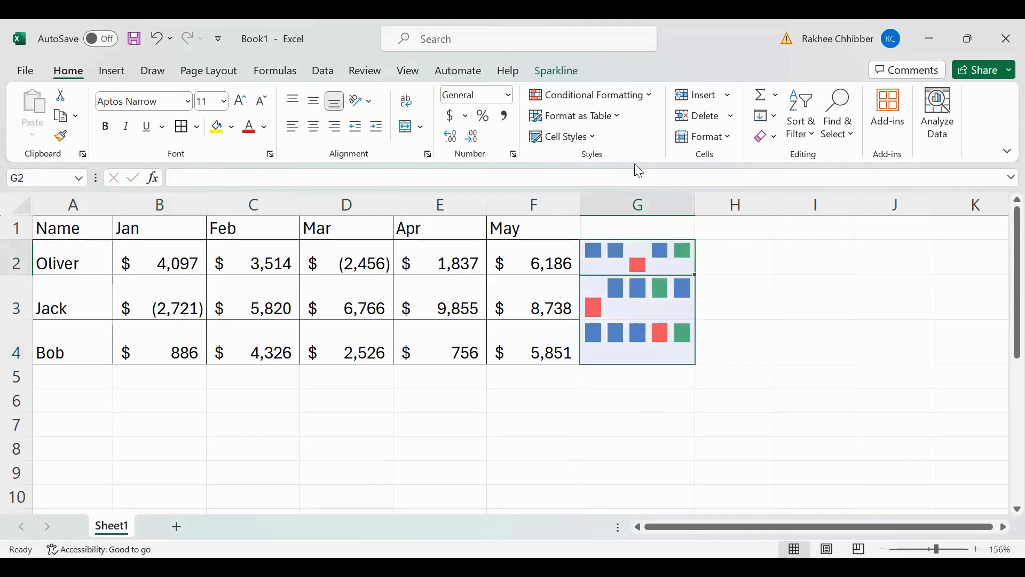
pyautogui.click(560, 72)
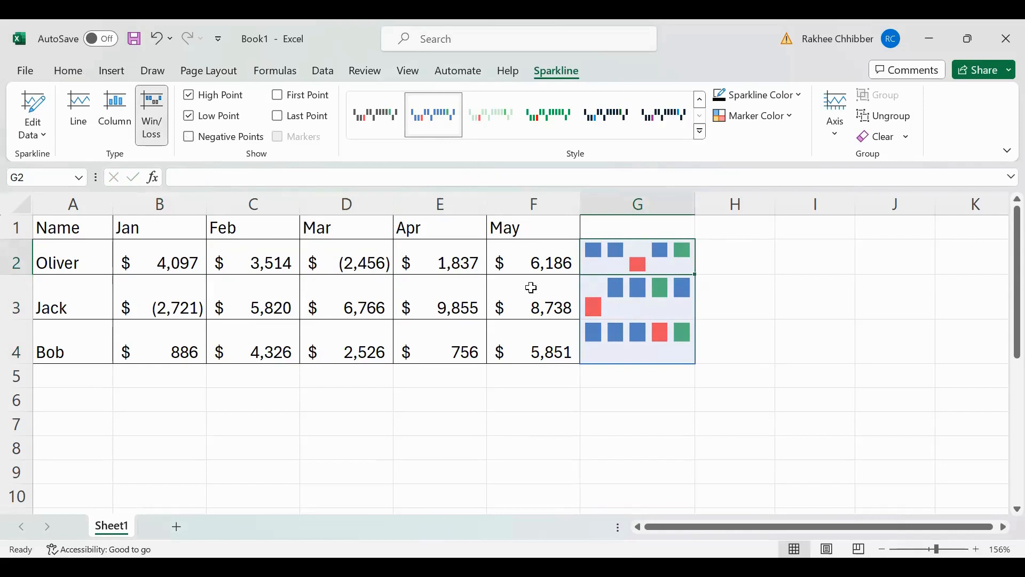
pyautogui.click(184, 137)
pyautogui.click(188, 139)
pyautogui.click(190, 140)
pyautogui.click(188, 137)
# Step: Change the G2:G4 sparkline group to the Line type and highlight only negative points, with high and low points off
pyautogui.click(80, 117)
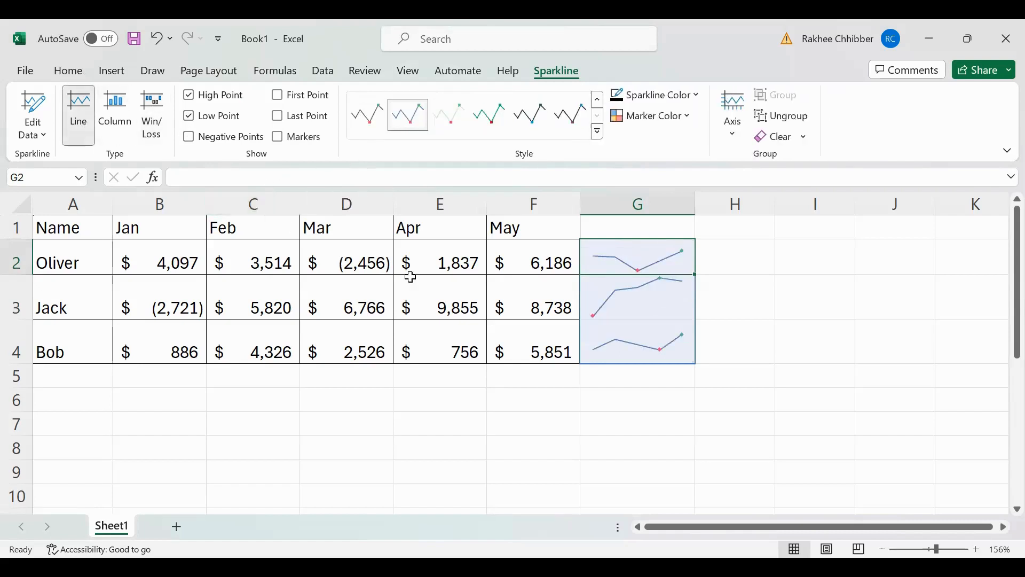
pyautogui.click(190, 138)
pyautogui.click(192, 114)
pyautogui.click(191, 94)
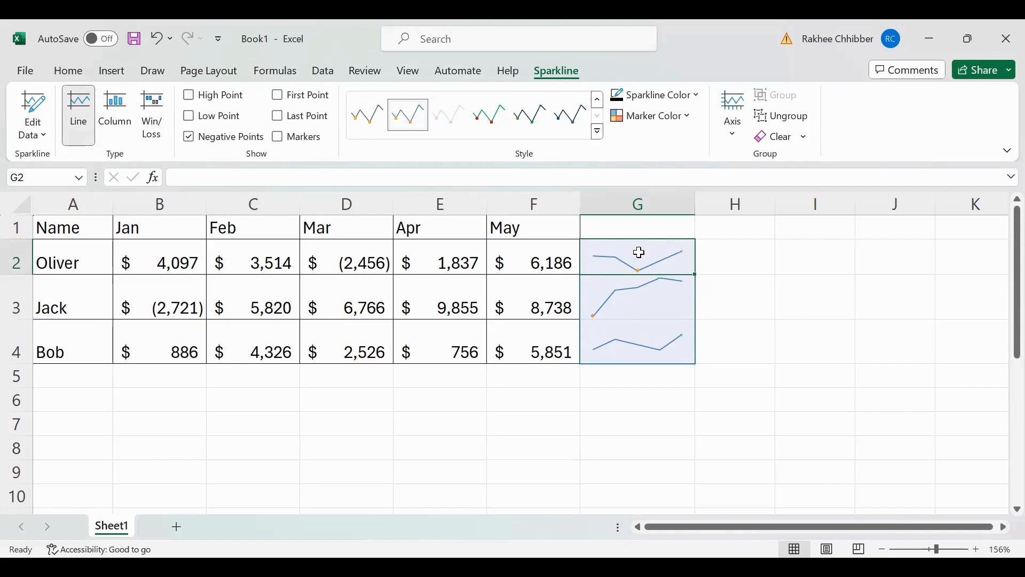